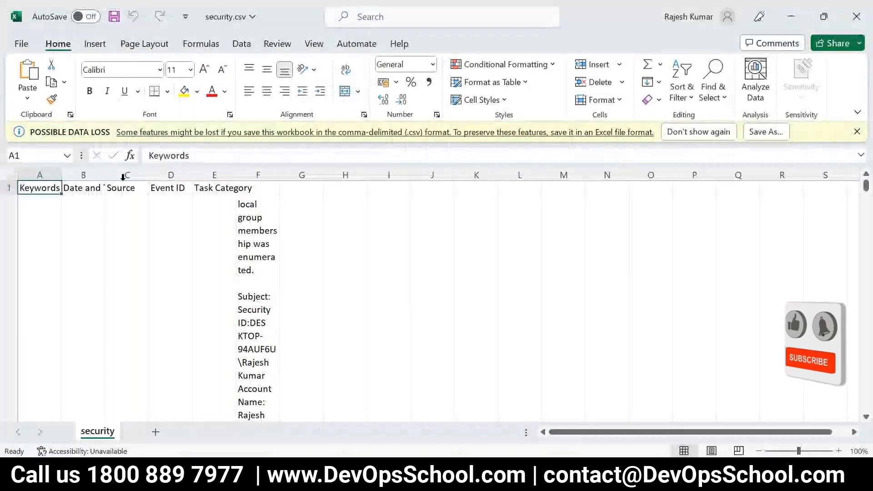
Inspect the column headings and the first event's ID in security.csv, and widen the Keywords column.
{"action": "left_click", "coordinate": [85, 186]}
{"action": "left_click", "coordinate": [129, 188]}
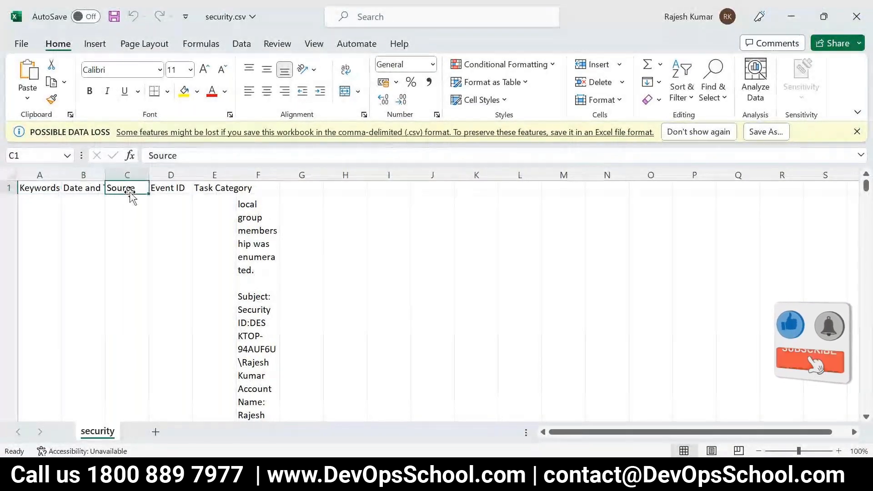
{"action": "left_click", "coordinate": [177, 188]}
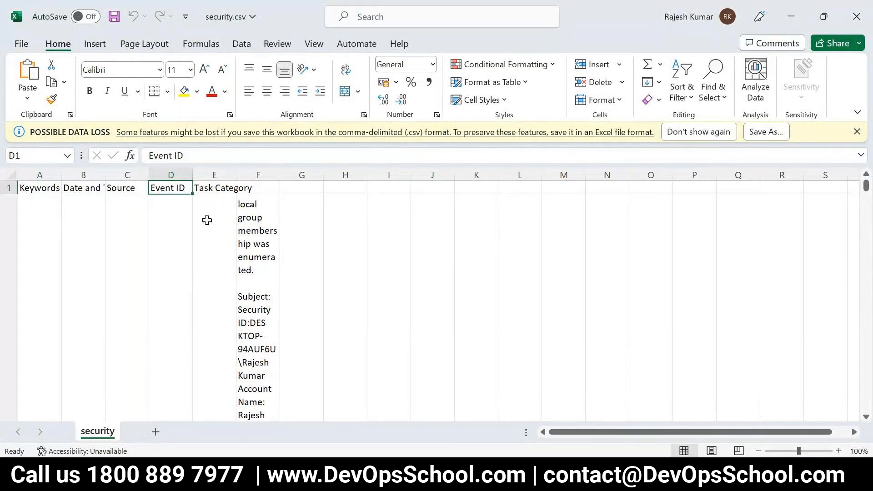
{"action": "left_click", "coordinate": [211, 187]}
{"action": "left_click", "coordinate": [163, 282]}
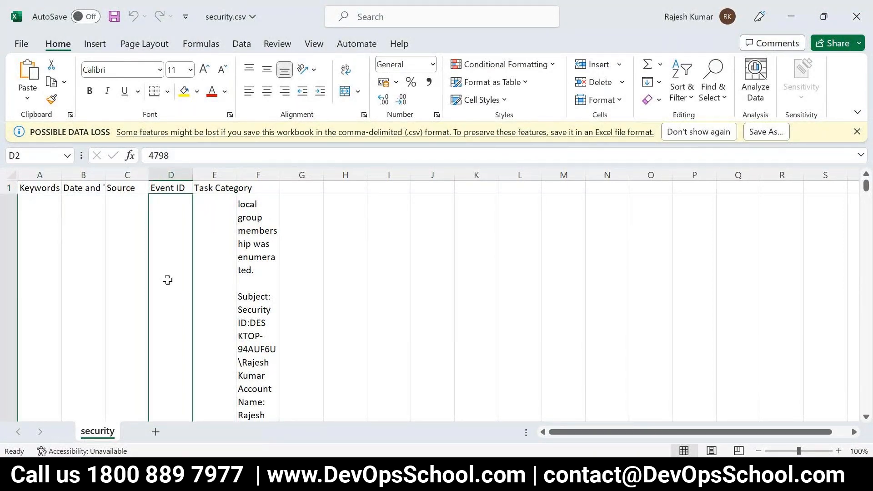
{"action": "scroll", "coordinate": [162, 281], "scroll_direction": "down", "scroll_amount": 3}
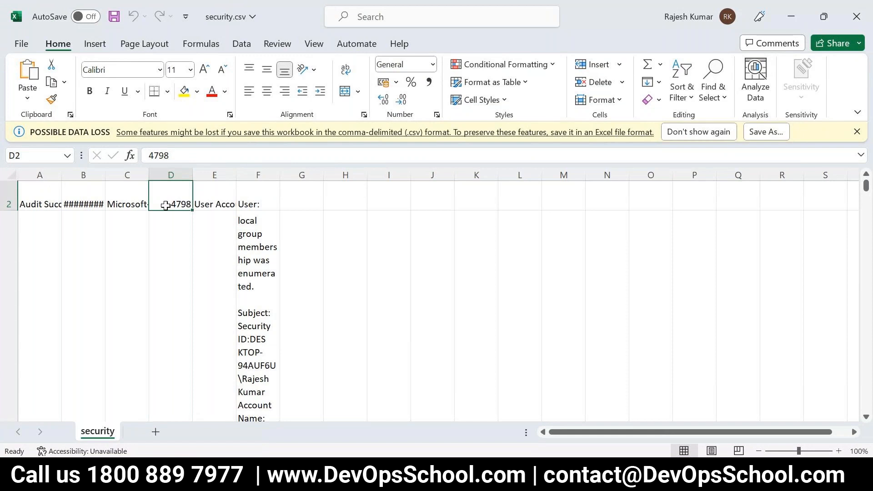
{"action": "scroll", "coordinate": [167, 204], "scroll_direction": "down", "scroll_amount": 1}
{"action": "scroll", "coordinate": [165, 205], "scroll_direction": "up", "scroll_amount": 2}
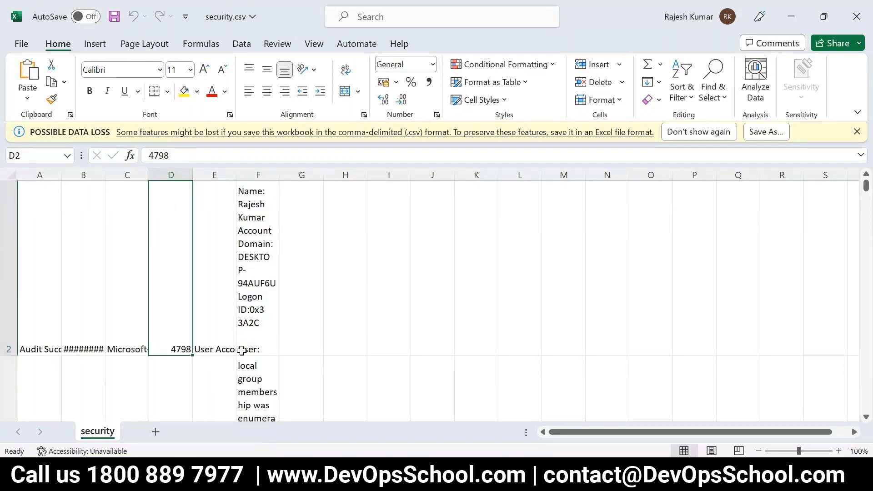
{"action": "left_click_drag", "start_coordinate": [58, 174], "coordinate": [58, 174]}
Switch to Chrome and search the web for "windows event id 4798" in a new tab.
{"action": "key", "text": "alt+Tab"}
{"action": "left_click", "coordinate": [704, 15]}
{"action": "type", "text": "windows eve"}
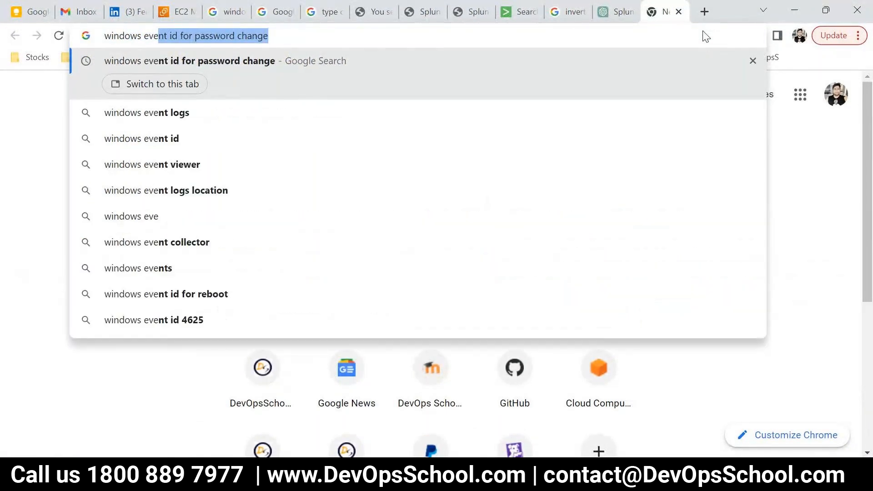
{"action": "type", "text": "nt id "}
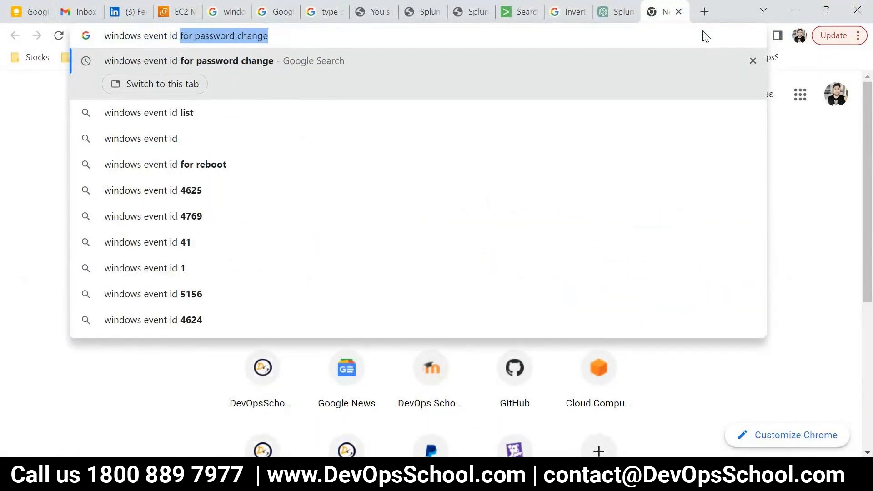
{"action": "type", "text": "4798"}
{"action": "key", "text": "Return"}
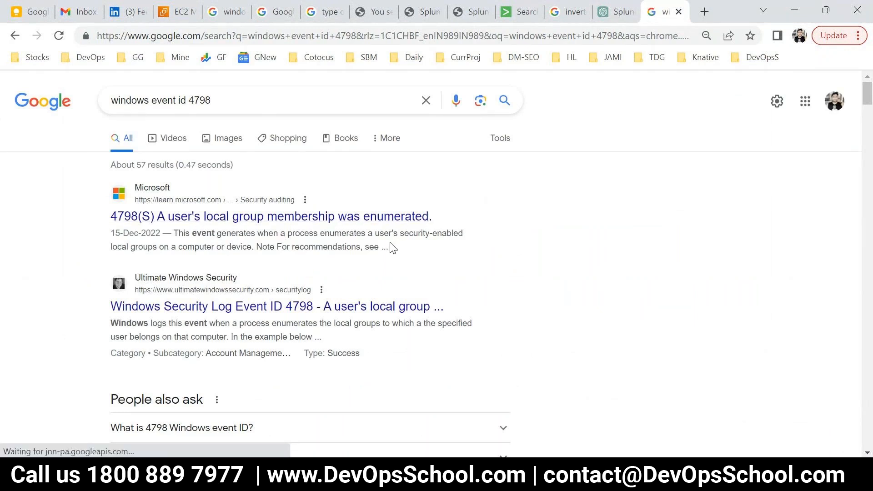
Check the next event in the Excel log, then search Google for "windows event id wrong password" and highlight event ID 529.
{"action": "key", "text": "alt+Tab"}
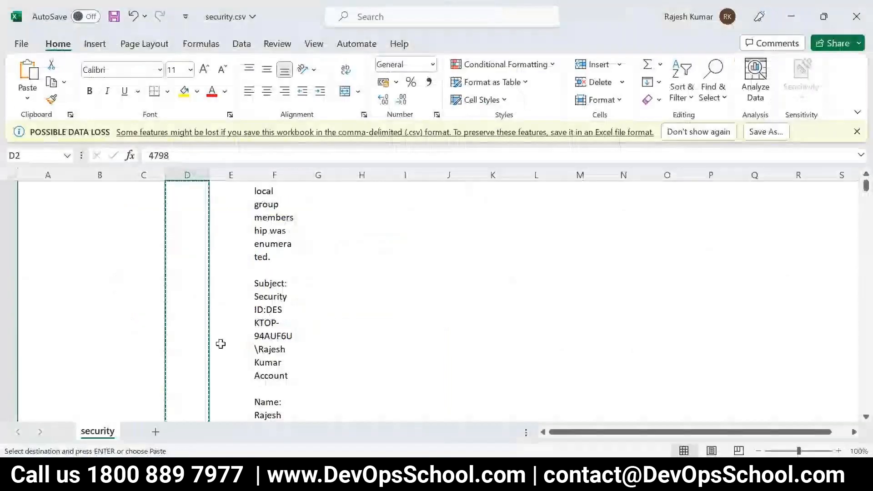
{"action": "scroll", "coordinate": [221, 344], "scroll_direction": "down", "scroll_amount": 5}
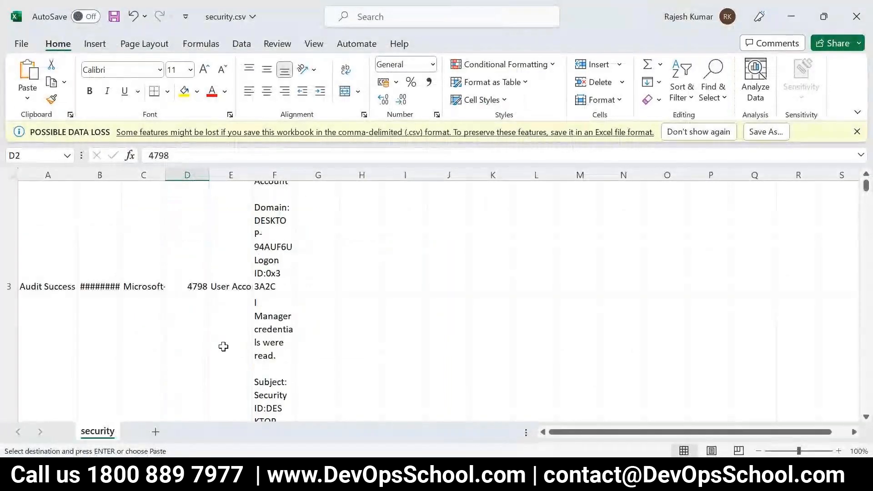
{"action": "key", "text": "alt+Tab"}
{"action": "double_click", "coordinate": [225, 97]}
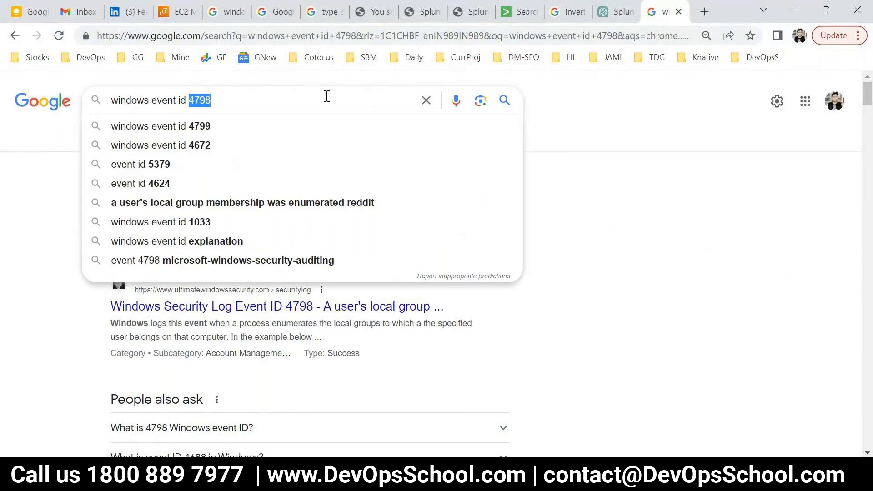
{"action": "type", "text": "wrong password"}
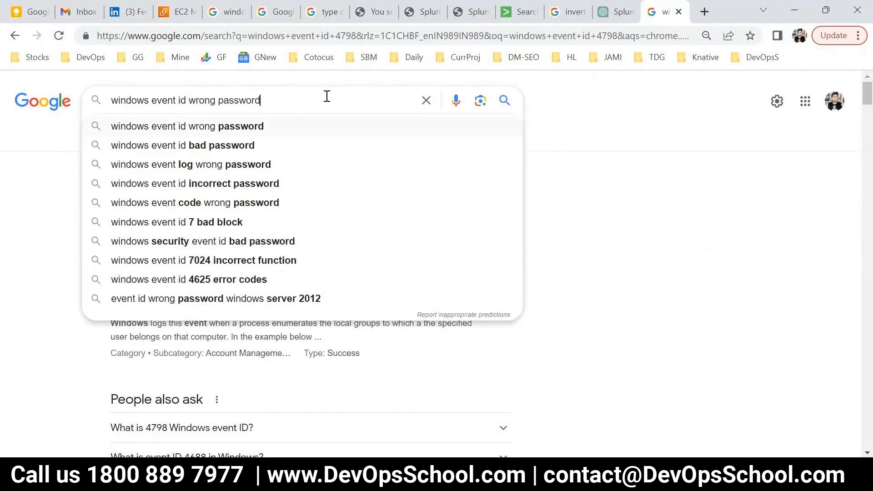
{"action": "key", "text": "Return"}
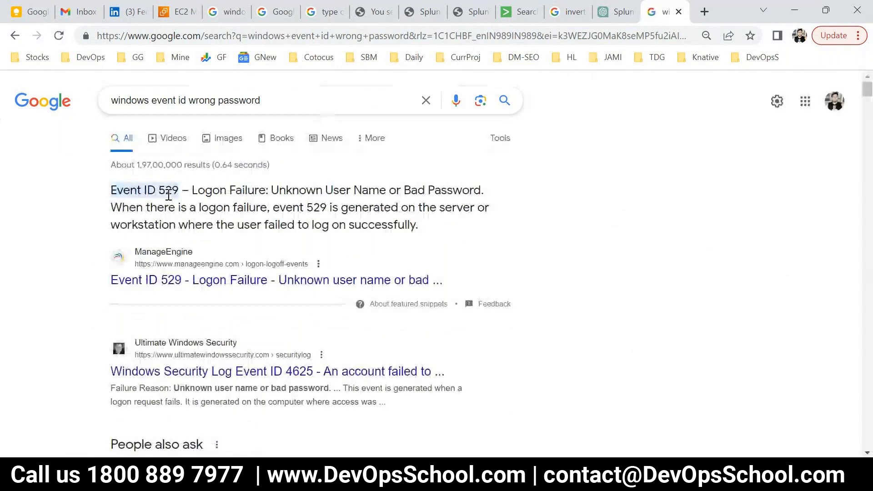
{"action": "double_click", "coordinate": [168, 191]}
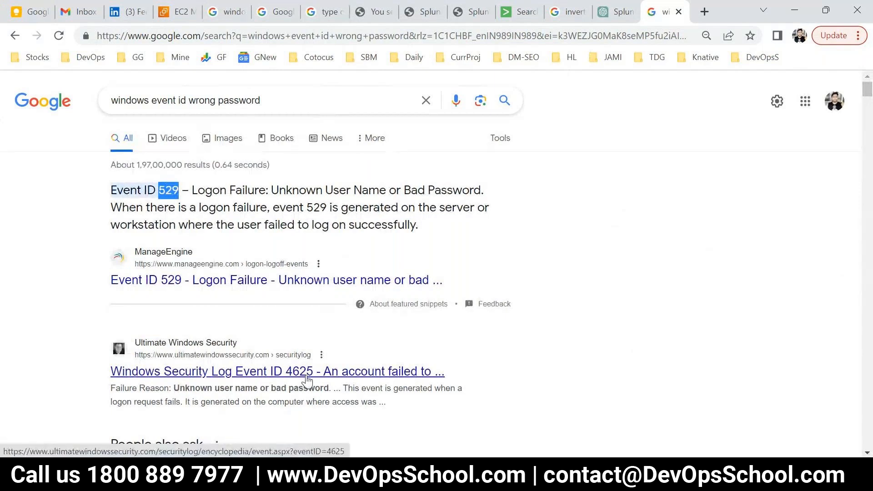
Find event ID 4625 in the security.csv worksheet and examine the records around it.
{"action": "key", "text": "alt+Tab"}
{"action": "key", "text": "ctrl+f"}
{"action": "type", "text": "4625"}
{"action": "key", "text": "Return"}
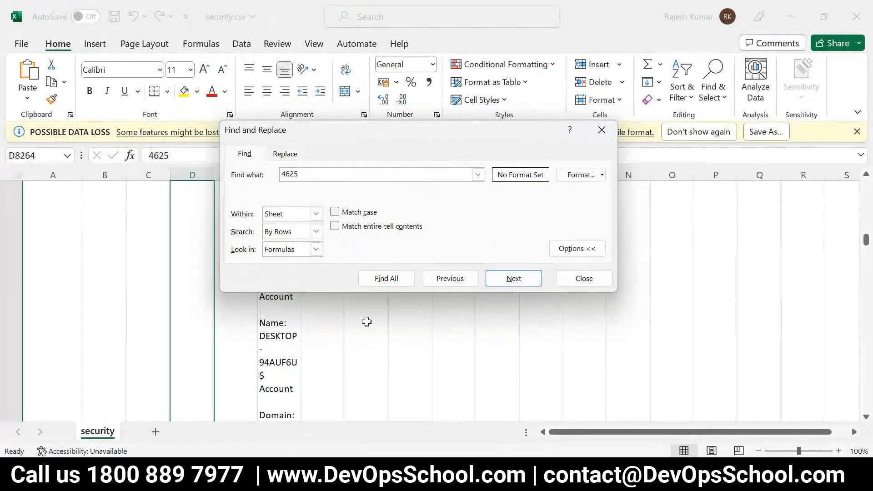
{"action": "left_click", "coordinate": [574, 278]}
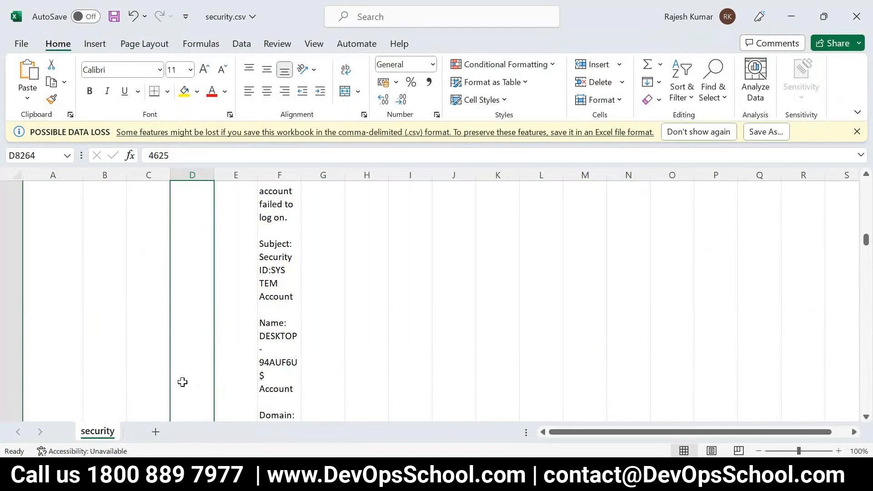
{"action": "scroll", "coordinate": [304, 414], "scroll_direction": "up", "scroll_amount": 10}
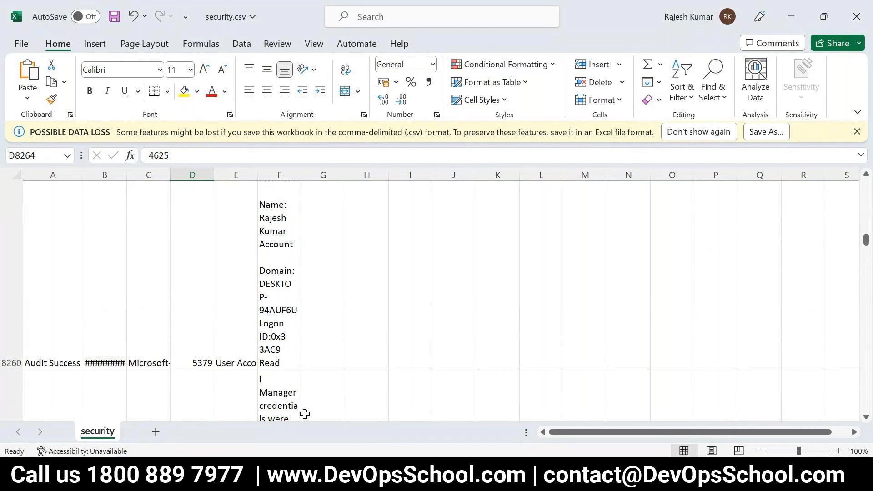
{"action": "scroll", "coordinate": [287, 300], "scroll_direction": "down", "scroll_amount": 3}
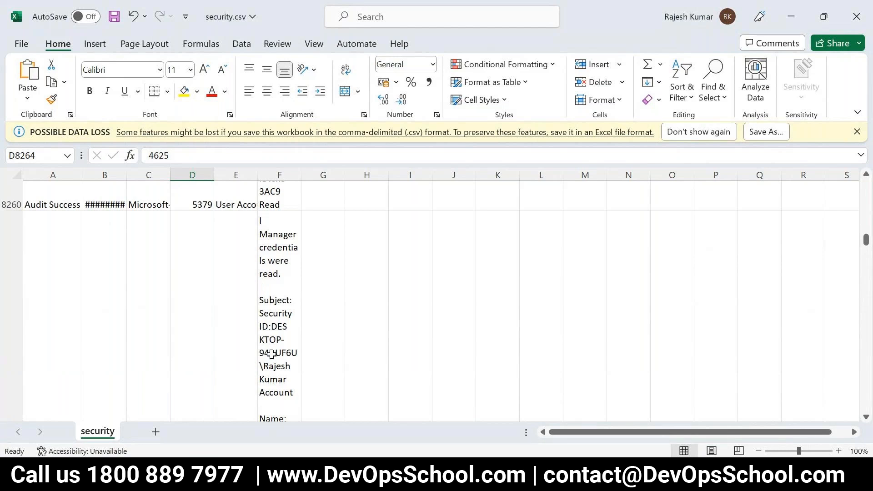
{"action": "left_click", "coordinate": [255, 474]}
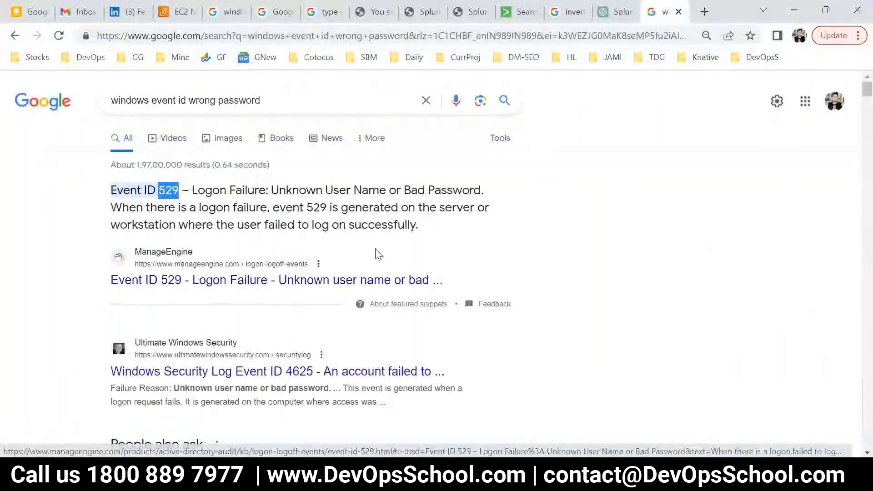
{"action": "key", "text": "alt+Tab"}
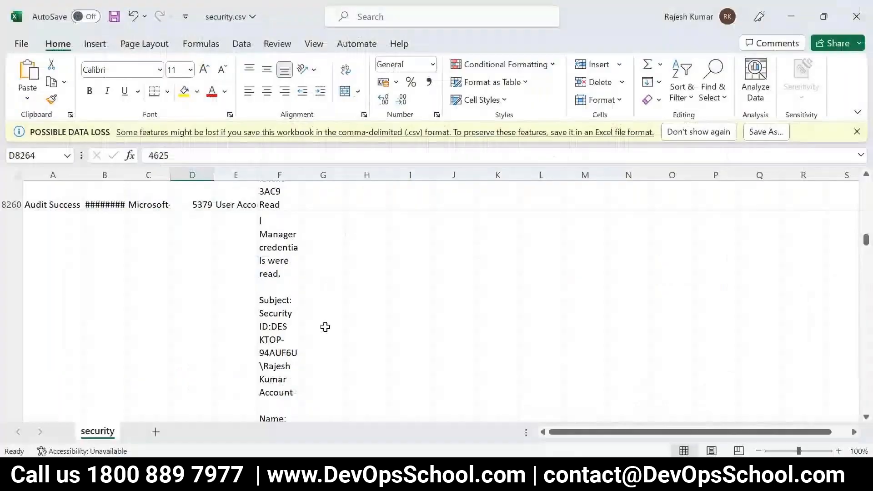
{"action": "scroll", "coordinate": [307, 339], "scroll_direction": "down", "scroll_amount": 3}
Switch to the Splunk search in Chrome and look through its interesting fields for the event ID field.
{"action": "key", "text": "alt+Tab"}
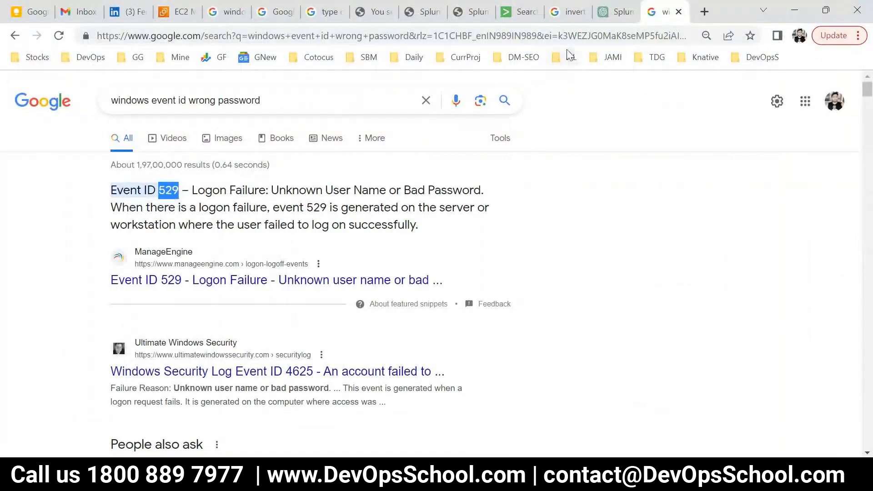
{"action": "left_click", "coordinate": [615, 12]}
{"action": "left_click", "coordinate": [521, 12]}
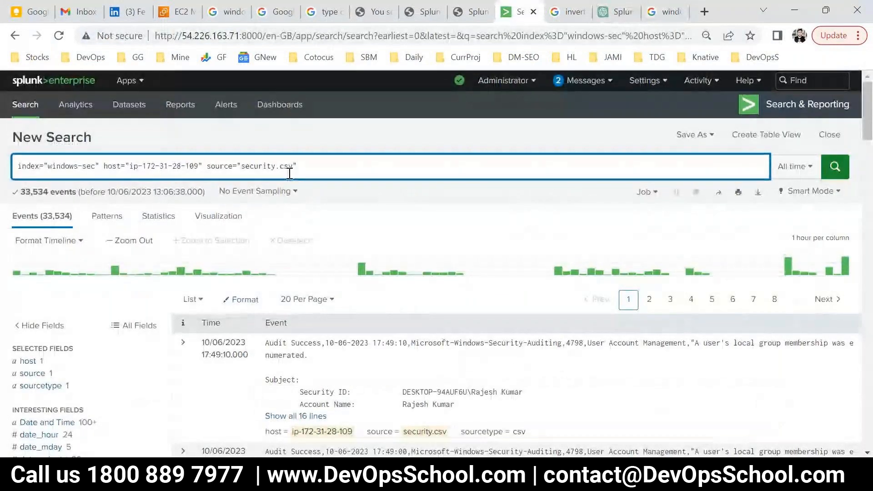
{"action": "type", "text": "ext"}
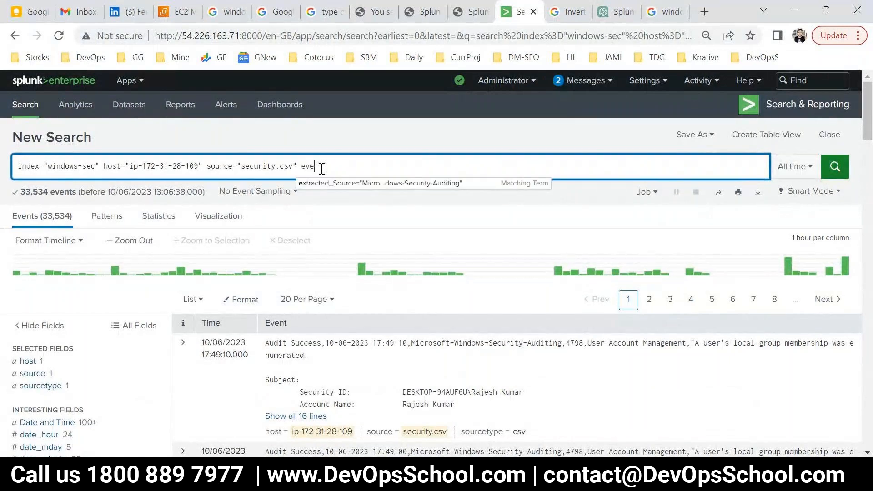
{"action": "scroll", "coordinate": [25, 407], "scroll_direction": "down", "scroll_amount": 5}
{"action": "scroll", "coordinate": [27, 400], "scroll_direction": "down", "scroll_amount": 3}
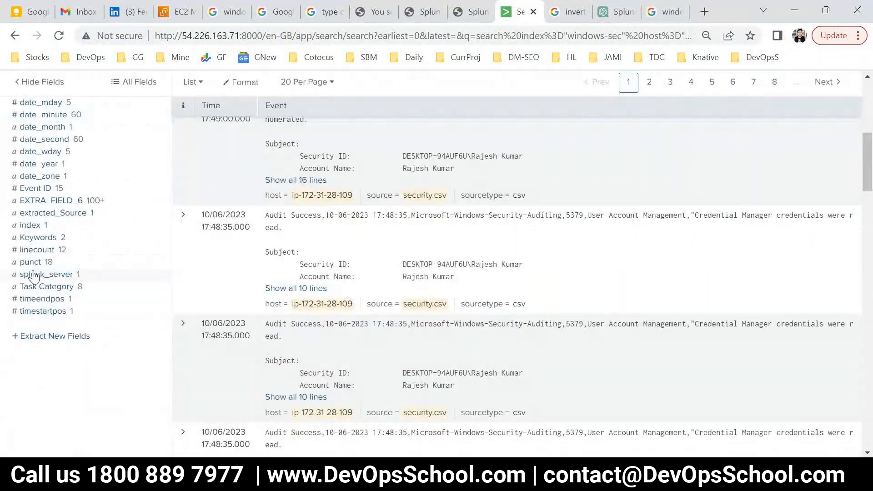
{"action": "scroll", "coordinate": [35, 273], "scroll_direction": "up", "scroll_amount": 2}
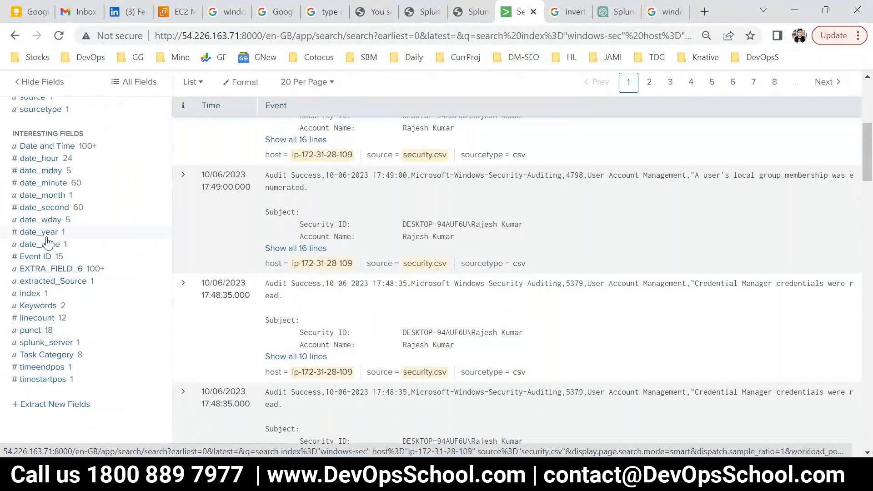
{"action": "scroll", "coordinate": [57, 234], "scroll_direction": "up", "scroll_amount": 4}
{"action": "scroll", "coordinate": [57, 348], "scroll_direction": "up", "scroll_amount": 3}
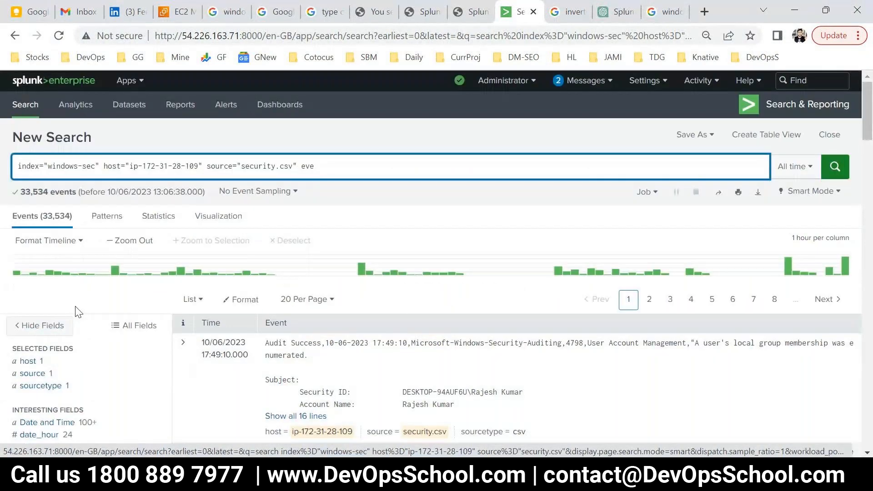
Reduce the Splunk query to index="windows-sec" by removing the host and source filters, and run it.
{"action": "left_click_drag", "start_coordinate": [335, 166], "coordinate": [103, 166]}
{"action": "key", "text": "BackSpace"}
{"action": "key", "text": "Return"}
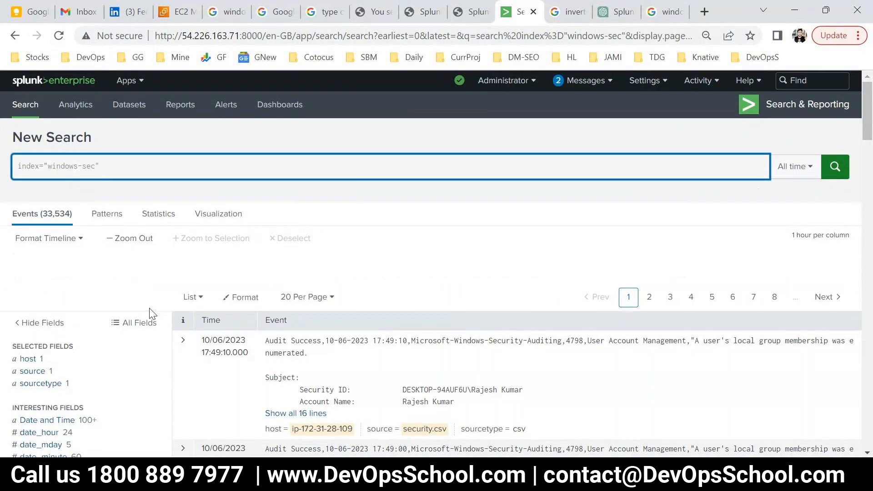
Try to filter the windows-sec search by adding event id="4625" to the query, and run it.
{"action": "scroll", "coordinate": [91, 358], "scroll_direction": "down", "scroll_amount": 4}
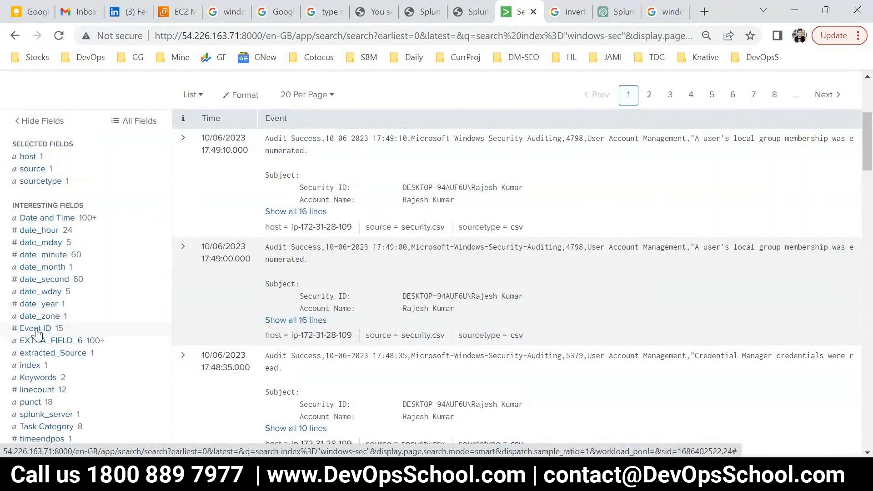
{"action": "scroll", "coordinate": [293, 230], "scroll_direction": "up", "scroll_amount": 5}
{"action": "type", "text": "event"}
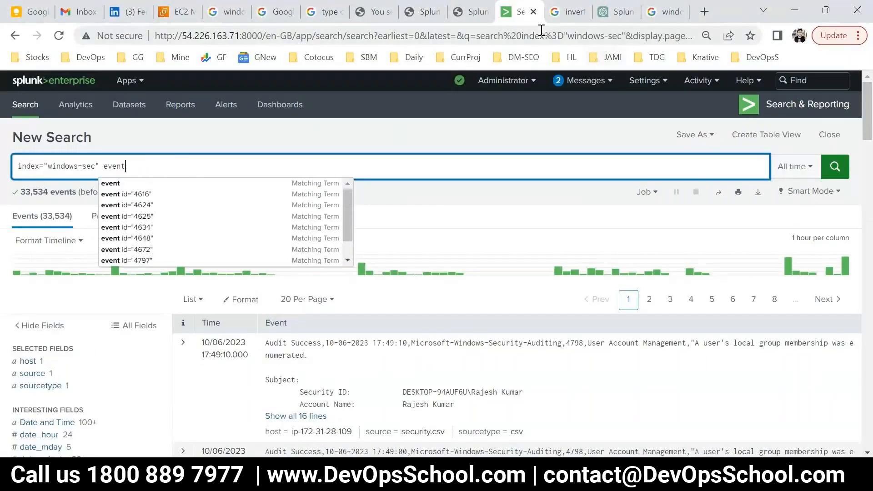
{"action": "left_click", "coordinate": [567, 15]}
{"action": "key", "text": "ctrl+Tab"}
{"action": "key", "text": "ctrl+Tab"}
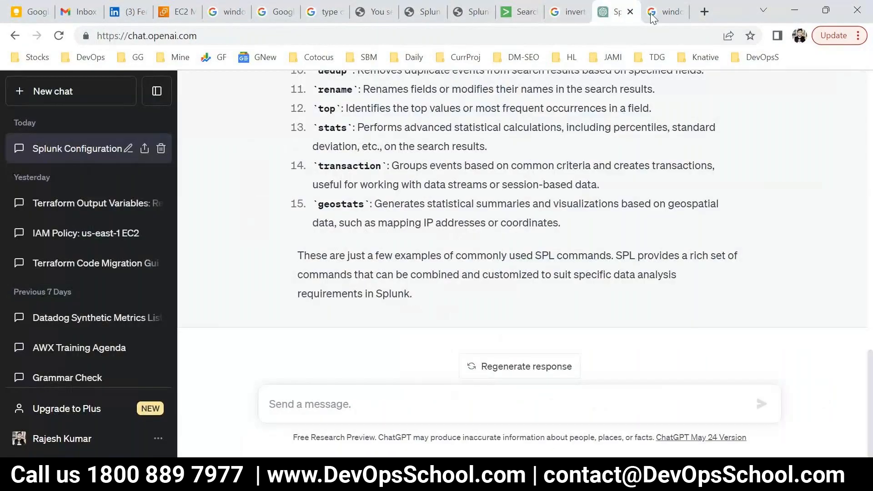
{"action": "left_click", "coordinate": [519, 12]}
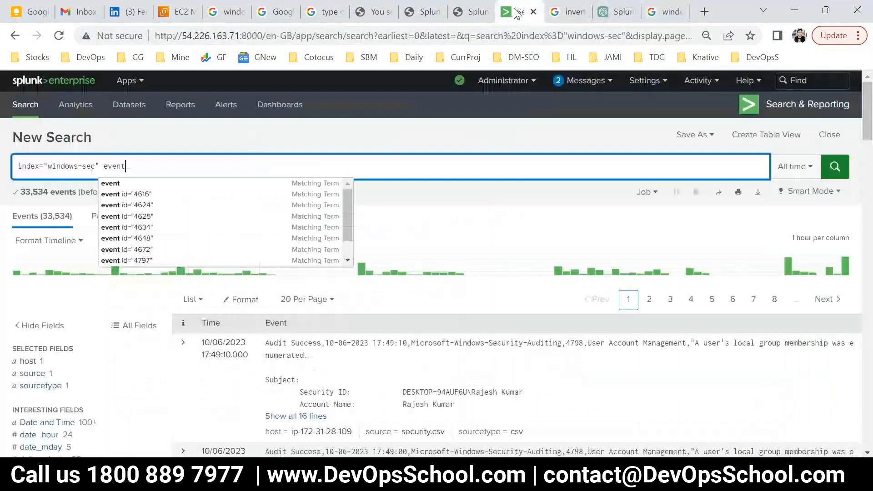
{"action": "left_click", "coordinate": [136, 194]}
{"action": "double_click", "coordinate": [152, 166]}
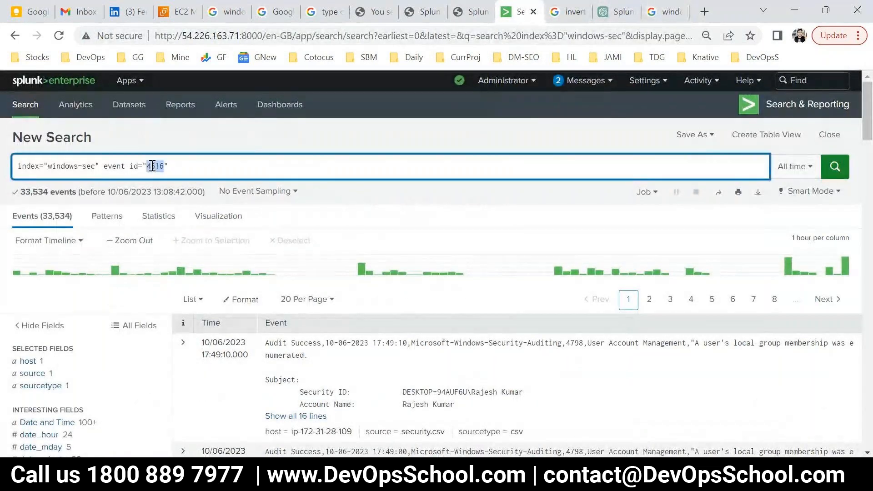
{"action": "type", "text": "4625"}
{"action": "key", "text": "Return"}
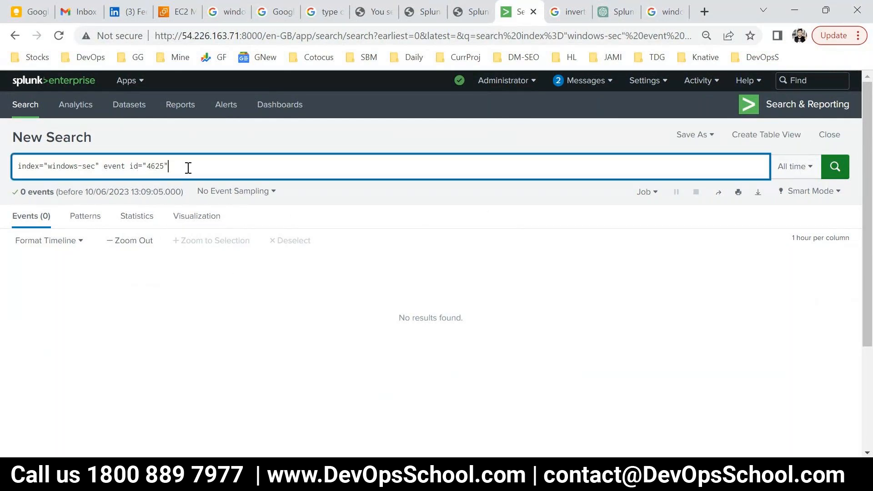
Try the filter with the field name as one word, eventid="4625", and run the search.
{"action": "left_click", "coordinate": [128, 165]}
{"action": "key", "text": "BackSpace"}
{"action": "key", "text": "Return"}
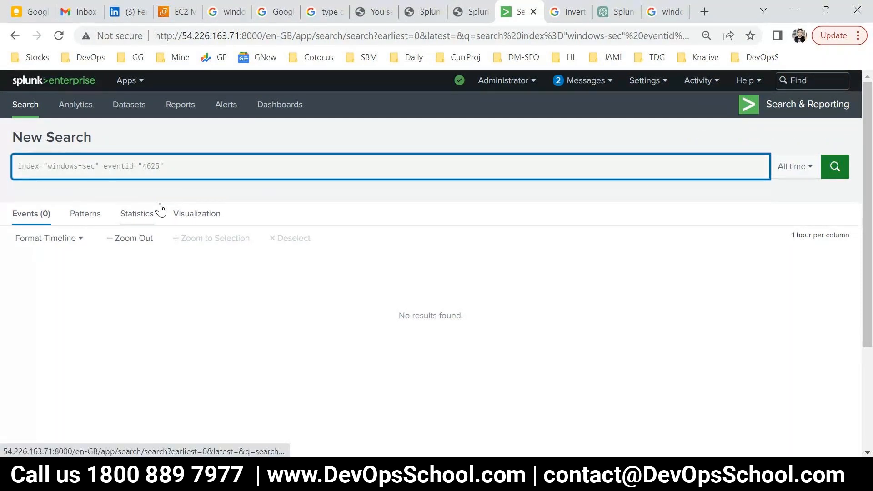
Try replacing the eventid filter with the suggested term event id="4616" in the windows-sec query, and run it.
{"action": "left_click", "coordinate": [205, 166]}
{"action": "key", "text": "BackSpace"}
{"action": "key", "text": "BackSpace"}
{"action": "key", "text": "BackSpace"}
{"action": "key", "text": "BackSpace"}
{"action": "key", "text": "BackSpace"}
{"action": "key", "text": "BackSpace"}
{"action": "key", "text": "BackSpace"}
{"action": "key", "text": "BackSpace"}
{"action": "key", "text": "BackSpace"}
{"action": "key", "text": "BackSpace"}
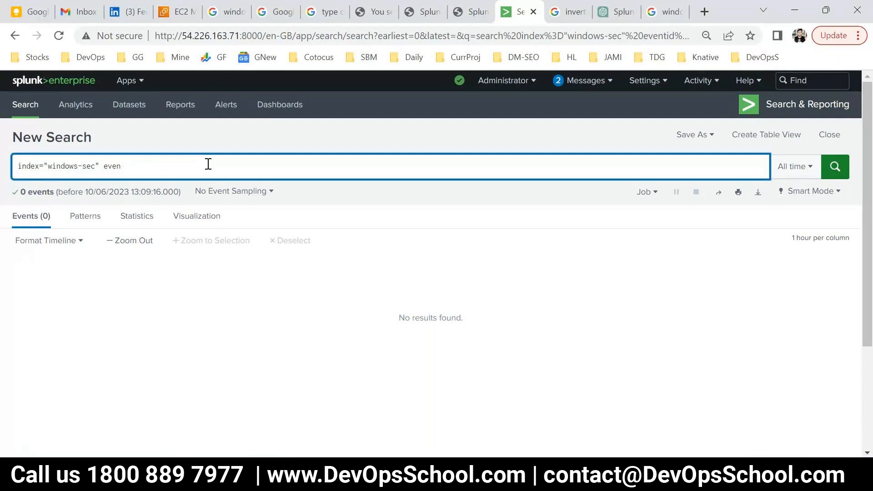
{"action": "type", "text": "t"}
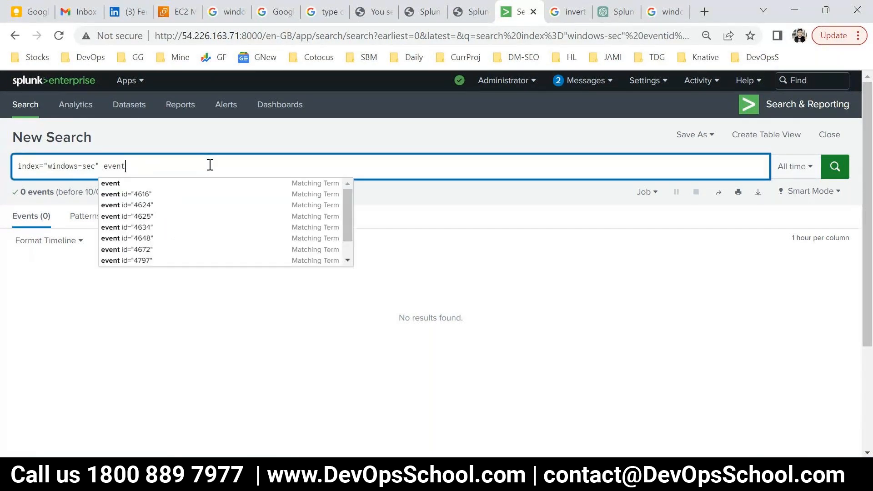
{"action": "left_click", "coordinate": [146, 196]}
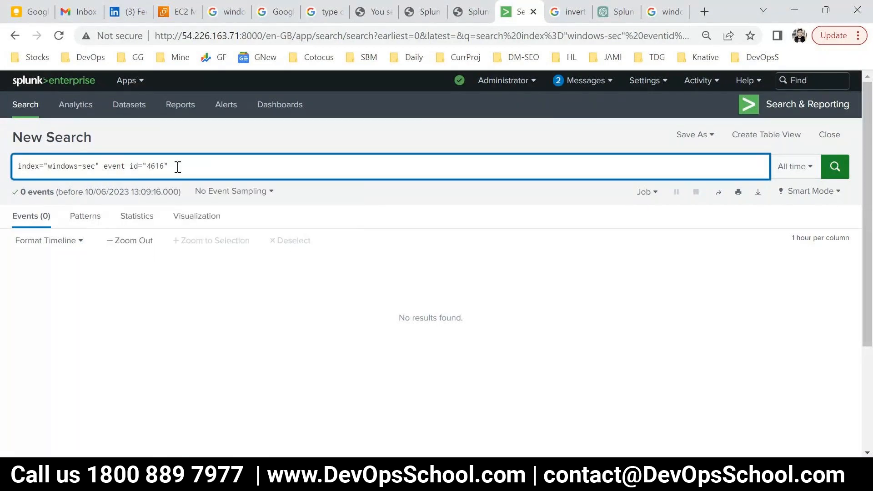
{"action": "key", "text": "Return"}
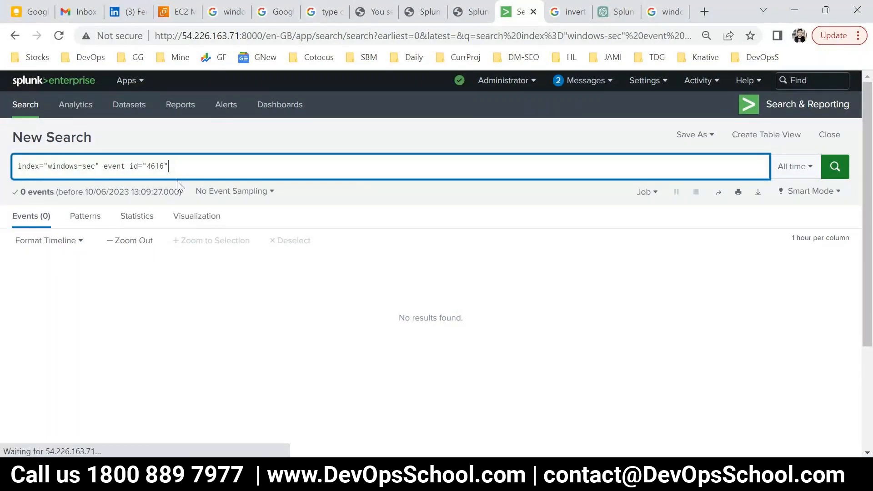
Try the event id filter with the value 4625 and run the search.
{"action": "double_click", "coordinate": [155, 166]}
{"action": "type", "text": "46"}
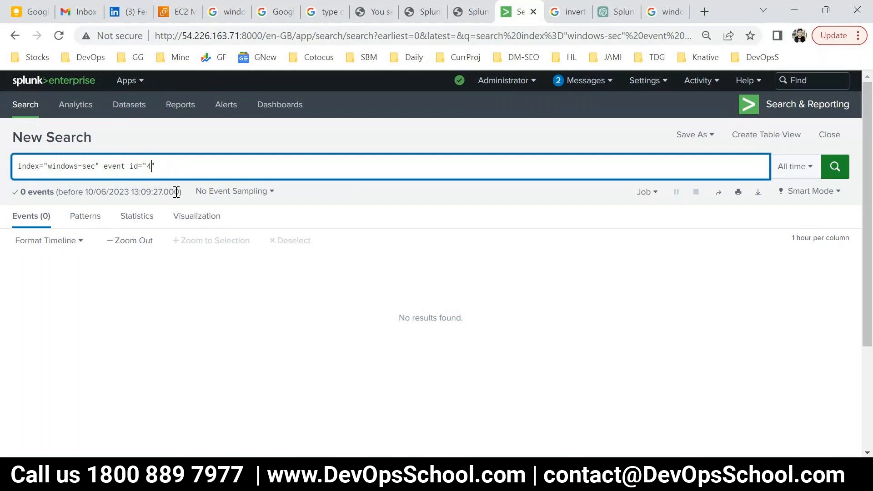
{"action": "type", "text": "25"}
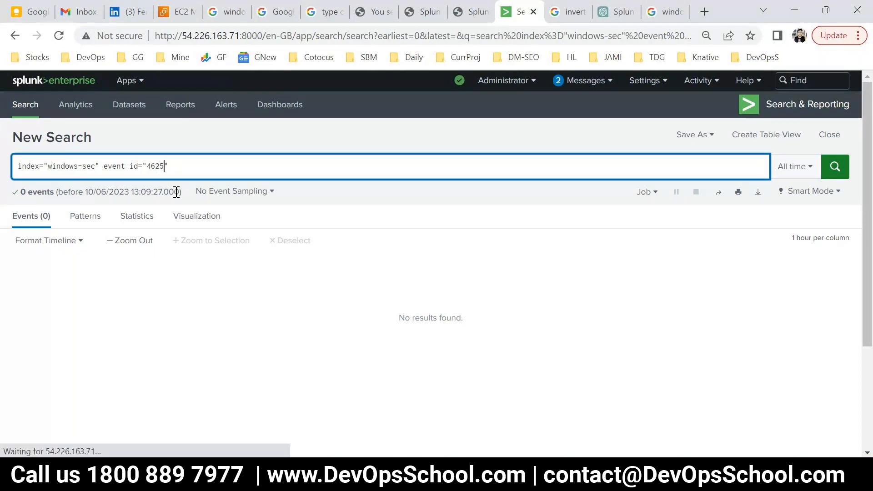
{"action": "key", "text": "Return"}
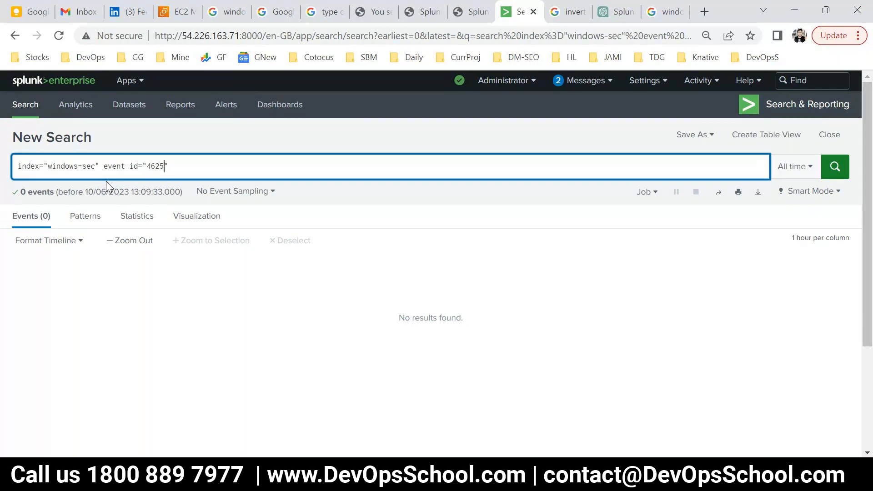
Reset the query to index="windows-sec", run it, and view the top values of the Event ID field.
{"action": "left_click_drag", "start_coordinate": [105, 166], "coordinate": [508, 173]}
{"action": "key", "text": "BackSpace"}
{"action": "key", "text": "Return"}
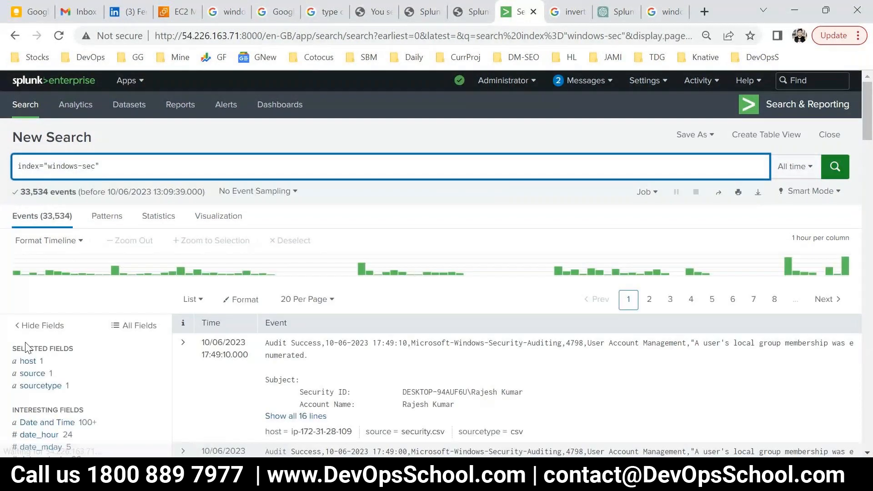
{"action": "scroll", "coordinate": [86, 388], "scroll_direction": "down", "scroll_amount": 4}
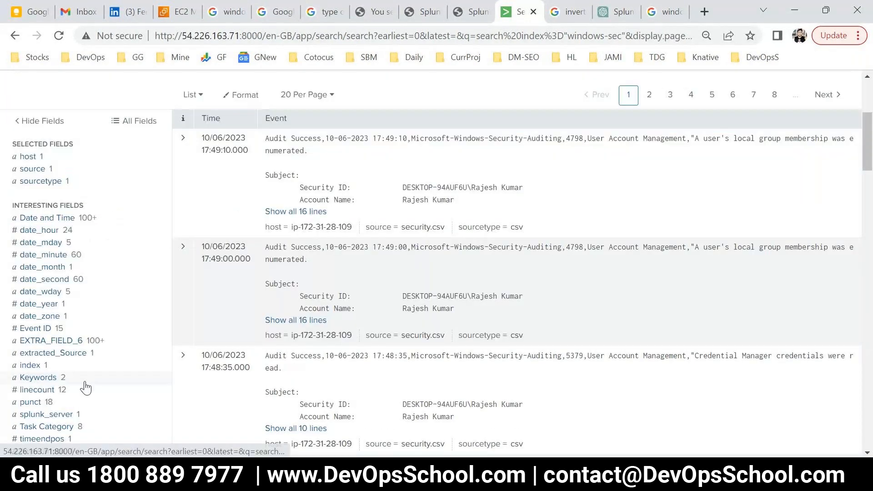
{"action": "left_click", "coordinate": [38, 327]}
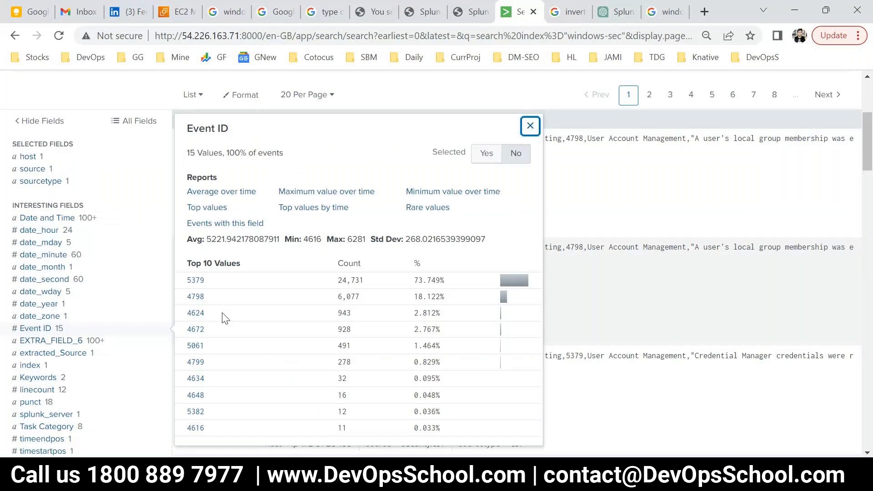
{"action": "scroll", "coordinate": [225, 318], "scroll_direction": "down", "scroll_amount": 1}
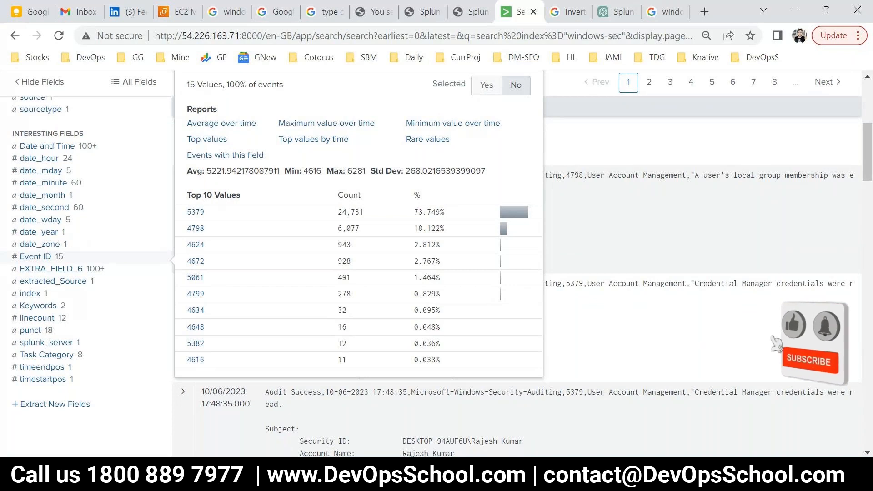
Switch to security.csv in Excel, find the next cell containing 4625, and examine that failed-logon record.
{"action": "key", "text": "alt+Tab"}
{"action": "key", "text": "ctrl+f"}
{"action": "key", "text": "BackSpace"}
{"action": "type", "text": "46"}
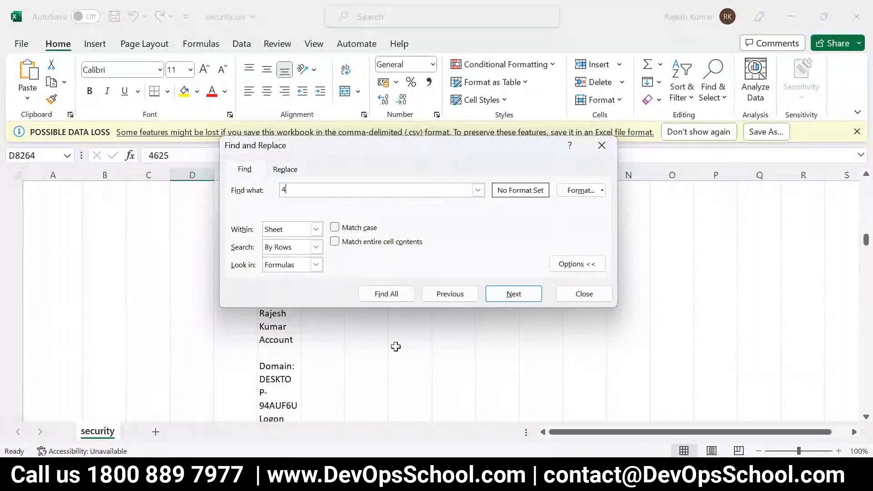
{"action": "type", "text": "25"}
{"action": "key", "text": "Return"}
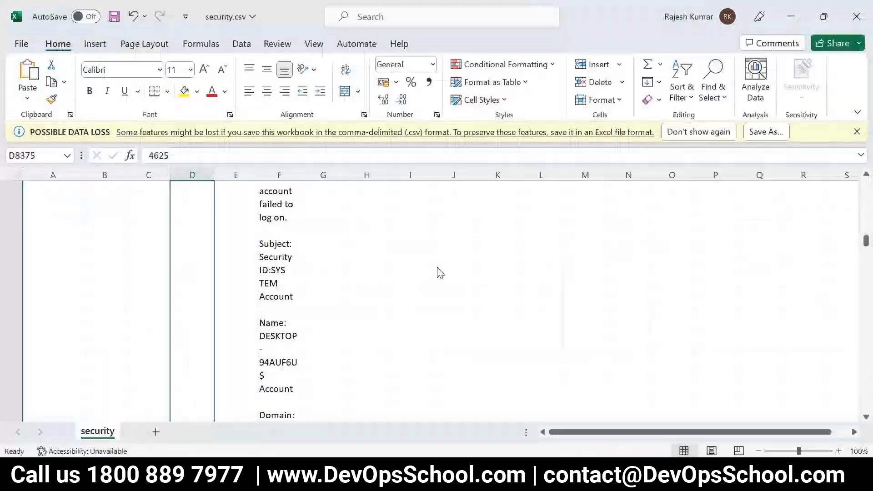
{"action": "scroll", "coordinate": [437, 269], "scroll_direction": "down", "scroll_amount": 3}
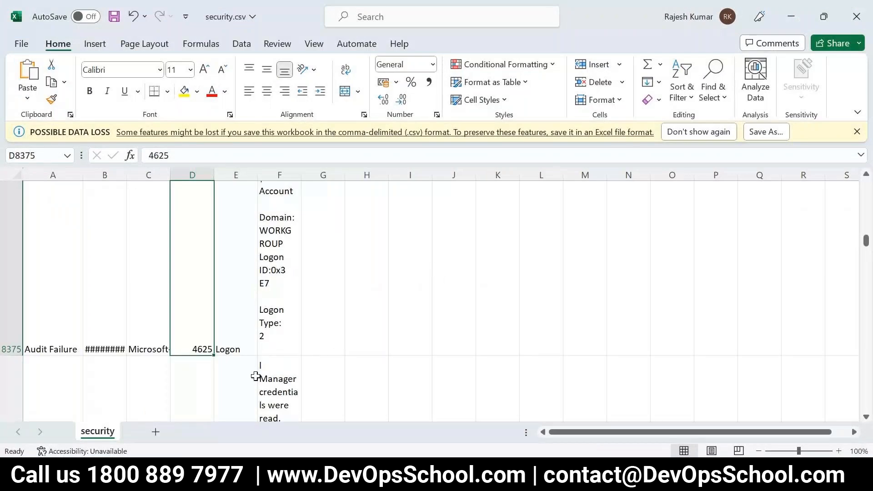
{"action": "scroll", "coordinate": [196, 353], "scroll_direction": "up", "scroll_amount": 2}
{"action": "scroll", "coordinate": [196, 354], "scroll_direction": "down", "scroll_amount": 2}
{"action": "scroll", "coordinate": [206, 342], "scroll_direction": "up", "scroll_amount": 2}
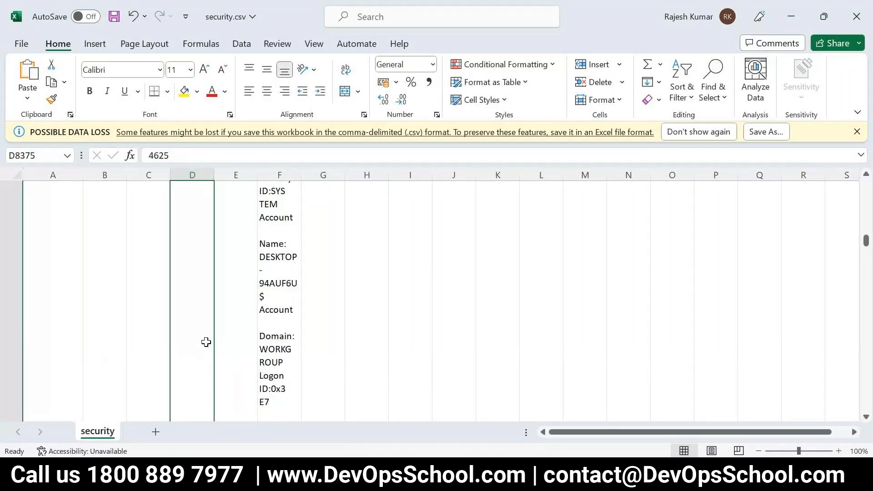
Switch back to Splunk in Chrome, check the Event ID field's top values for 4625, and close the field summary.
{"action": "key", "text": "alt+Tab"}
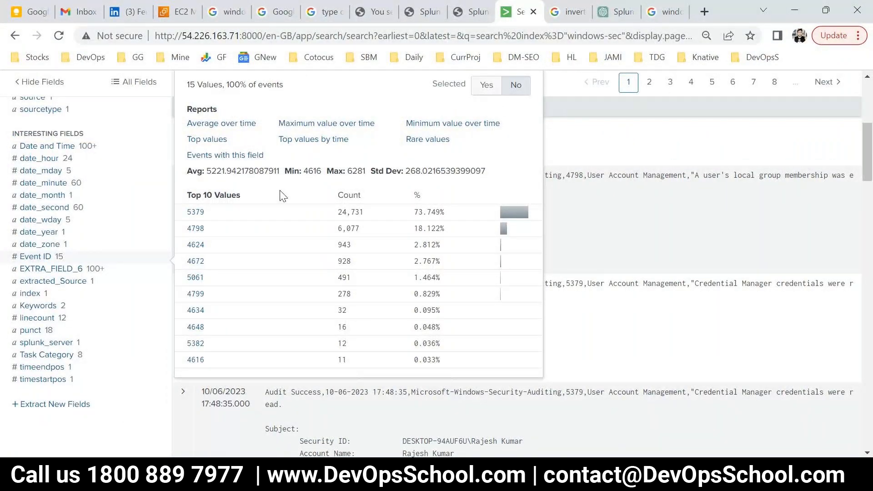
{"action": "scroll", "coordinate": [300, 335], "scroll_direction": "down", "scroll_amount": 2}
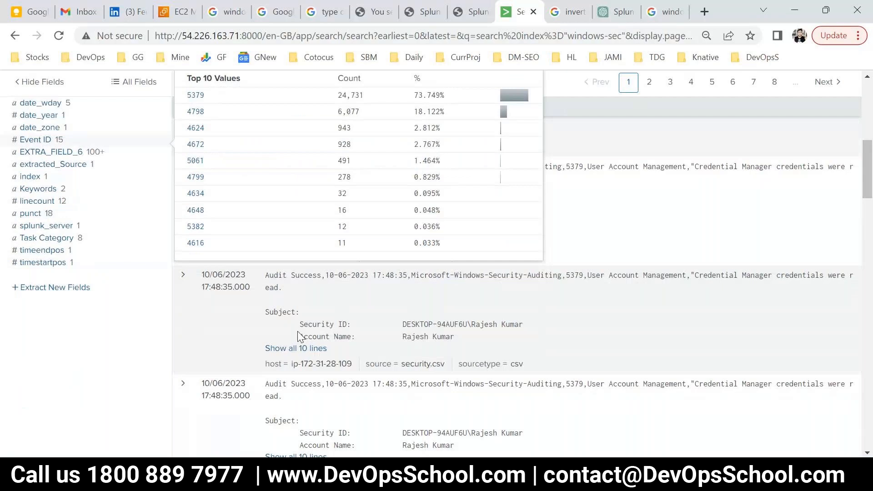
{"action": "scroll", "coordinate": [264, 318], "scroll_direction": "up", "scroll_amount": 3}
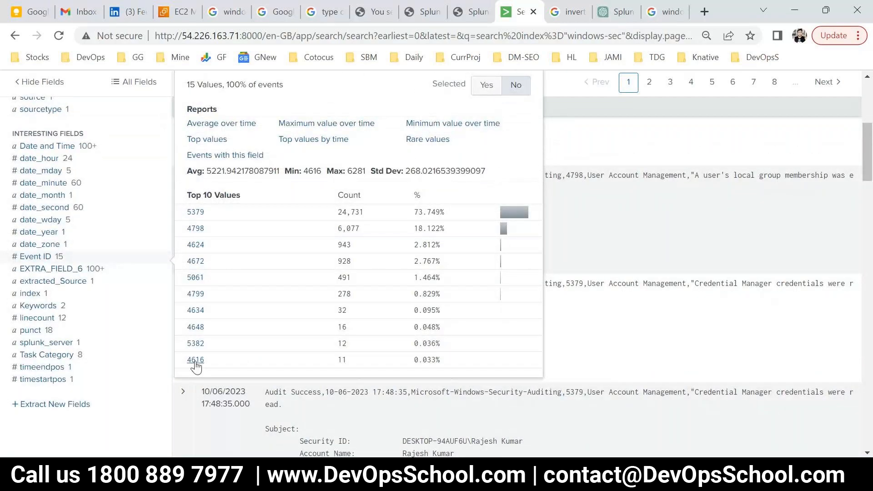
{"action": "key", "text": "Escape"}
{"action": "scroll", "coordinate": [227, 232], "scroll_direction": "up", "scroll_amount": 5}
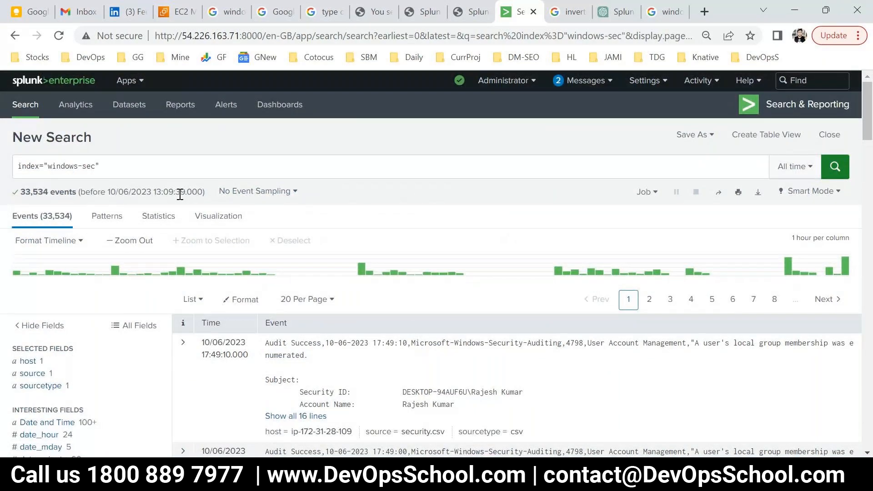
Try adding the suggested term event id="4616" to the windows-sec query again, and run it.
{"action": "left_click", "coordinate": [118, 165]}
{"action": "type", "text": "even"}
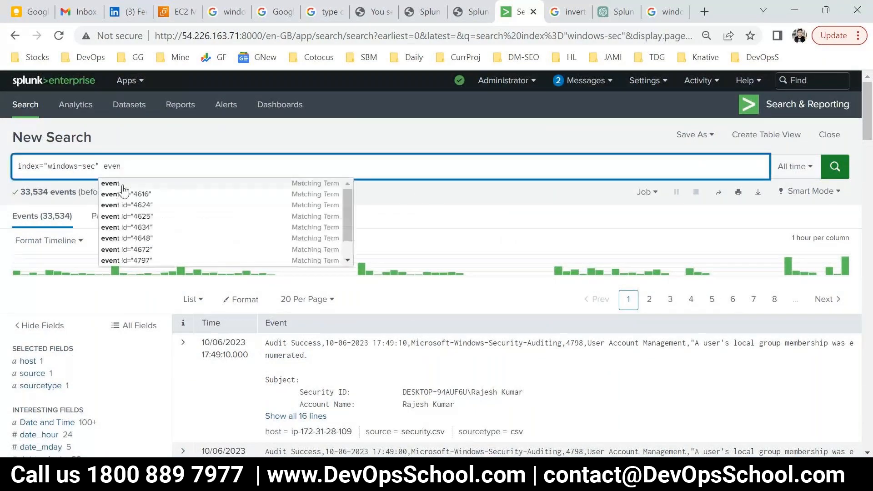
{"action": "left_click", "coordinate": [124, 193]}
{"action": "key", "text": "Return"}
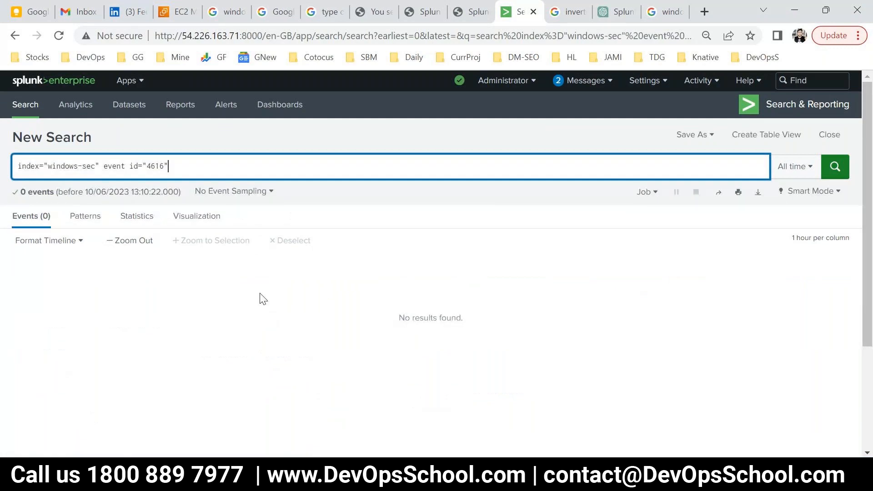
Try enclosing the field name in single quotes, as 'event id'="4616", and run the search.
{"action": "left_click", "coordinate": [104, 167]}
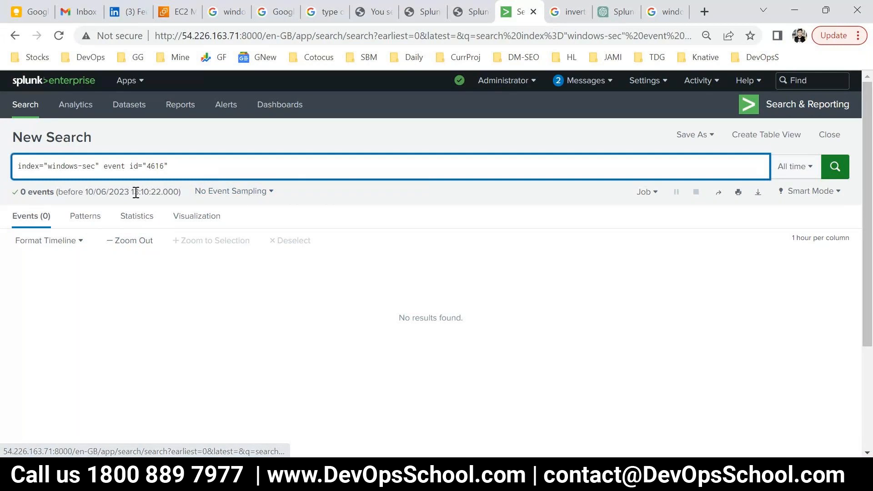
{"action": "type", "text": "'"}
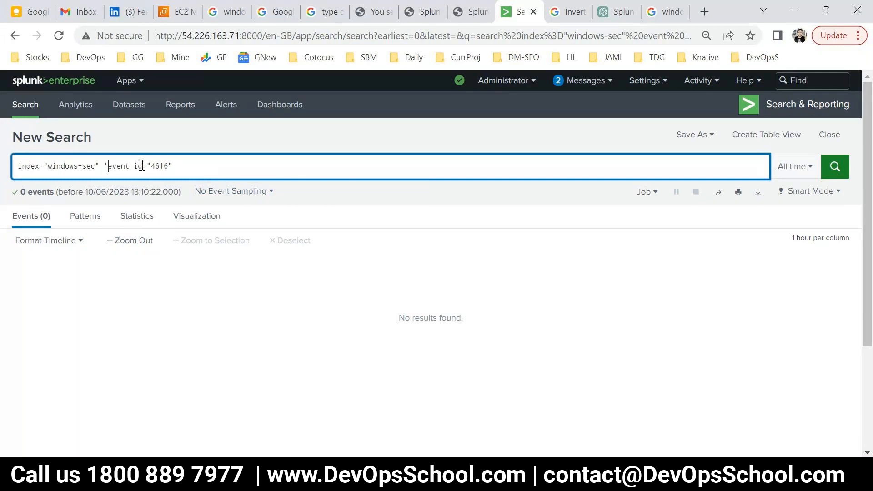
{"action": "type", "text": "'"}
{"action": "key", "text": "Return"}
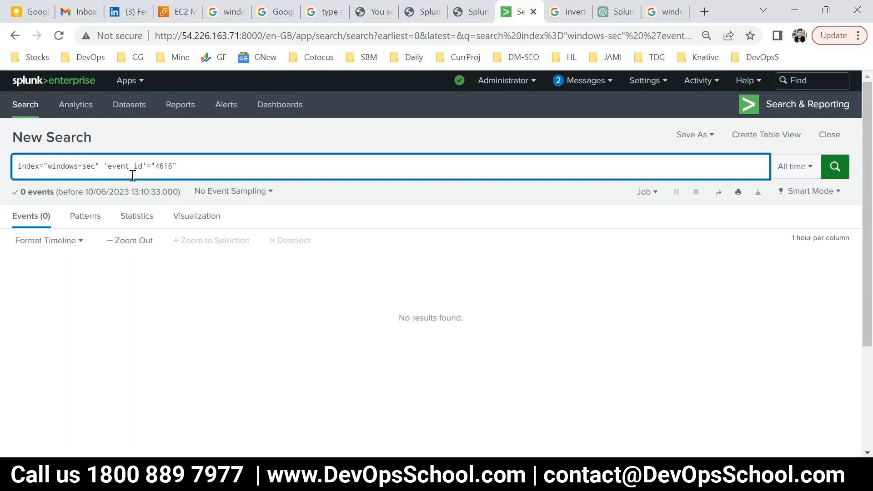
Remove the quoted event id filter so the query is only index="windows-sec", and run it.
{"action": "left_click_drag", "start_coordinate": [102, 167], "coordinate": [502, 208]}
{"action": "key", "text": "BackSpace"}
{"action": "key", "text": "Return"}
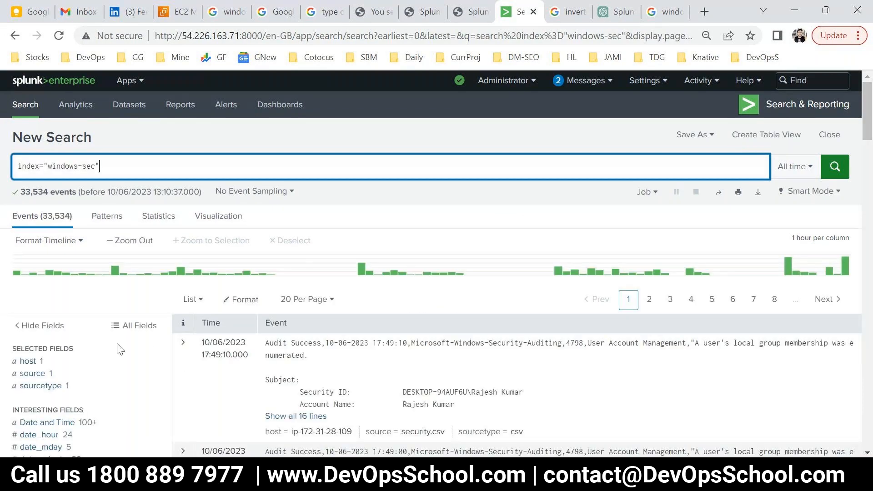
Add the Event ID field to the selected fields of the search results and close its summary.
{"action": "scroll", "coordinate": [126, 363], "scroll_direction": "down", "scroll_amount": 2}
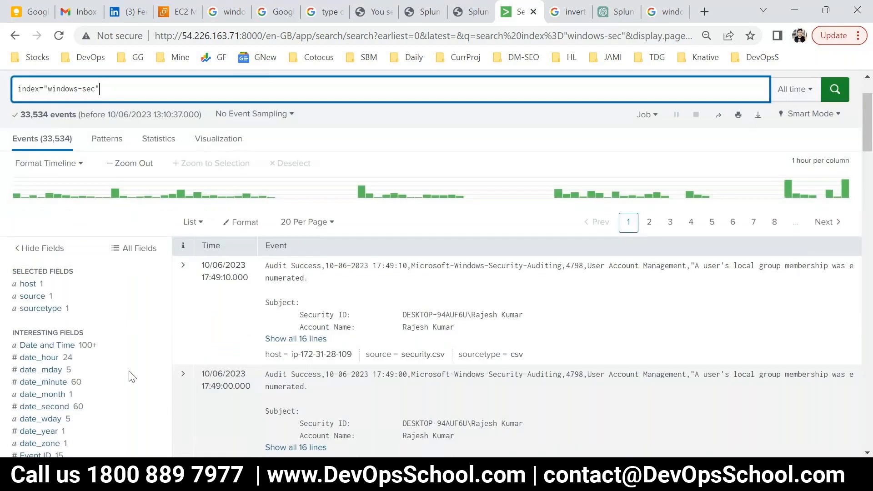
{"action": "scroll", "coordinate": [118, 387], "scroll_direction": "down", "scroll_amount": 3}
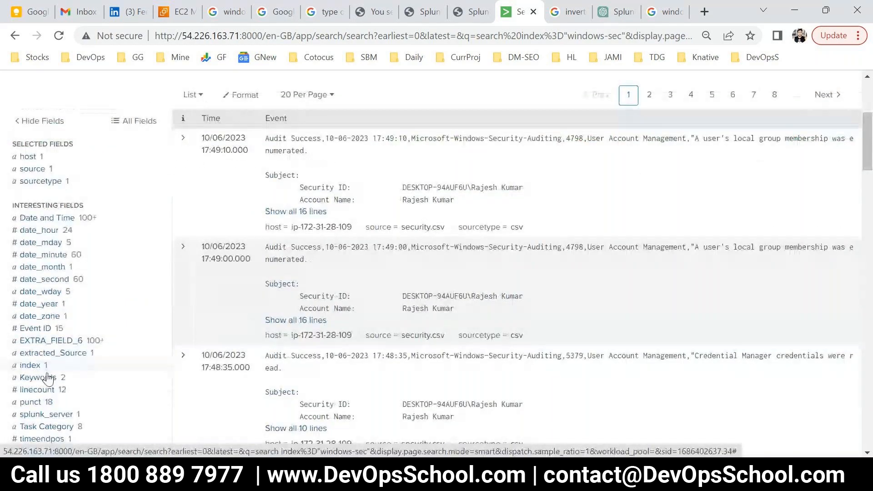
{"action": "left_click", "coordinate": [40, 328]}
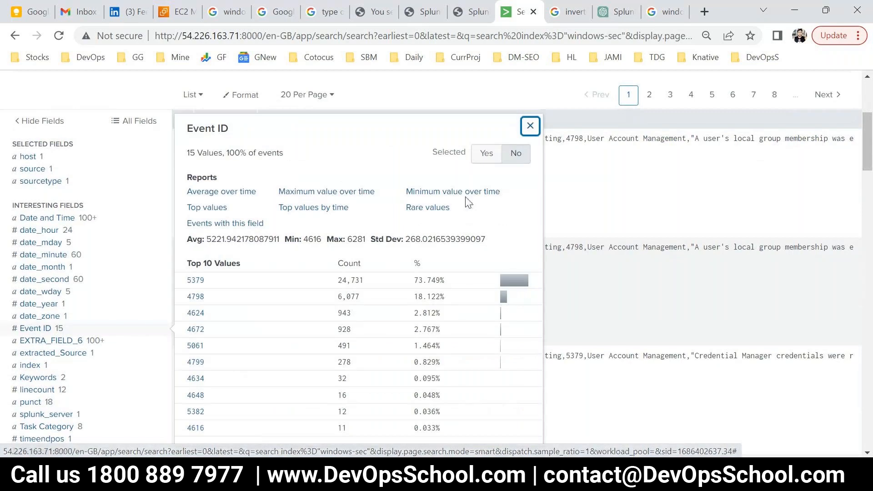
{"action": "left_click", "coordinate": [486, 153]}
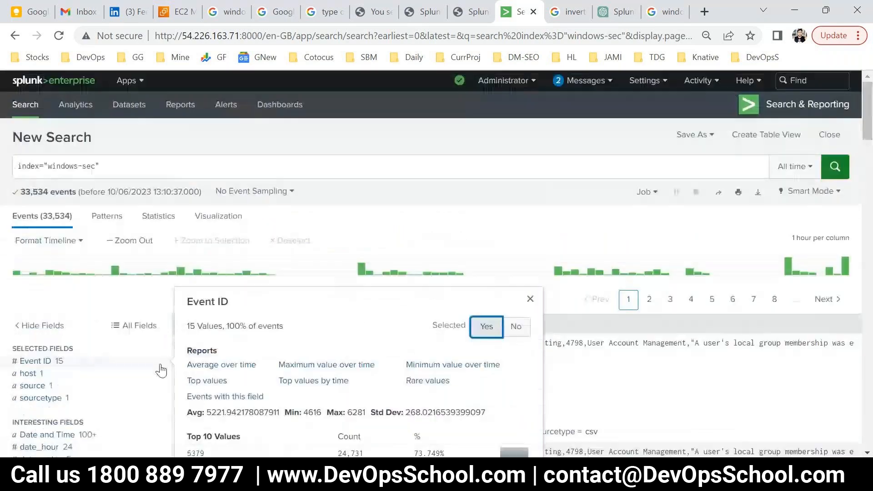
{"action": "left_click", "coordinate": [34, 362]}
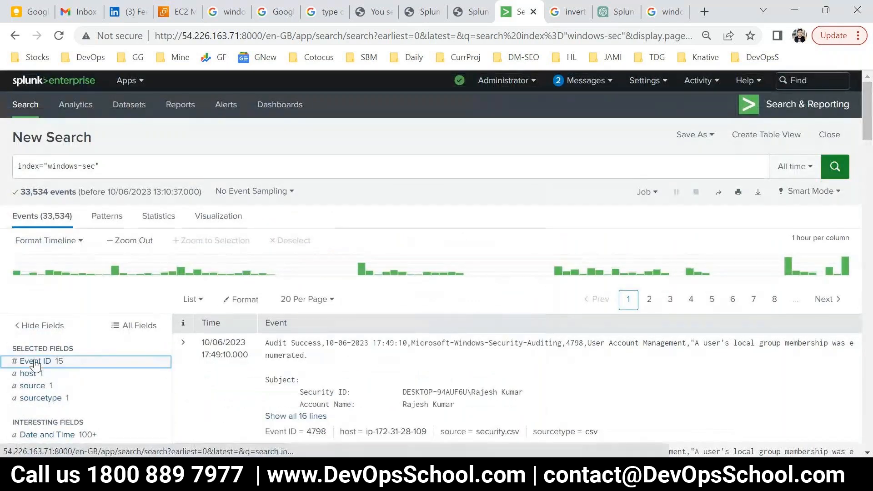
Review the selected Event ID field's summary and try to open its Top values by time report.
{"action": "left_click", "coordinate": [35, 363]}
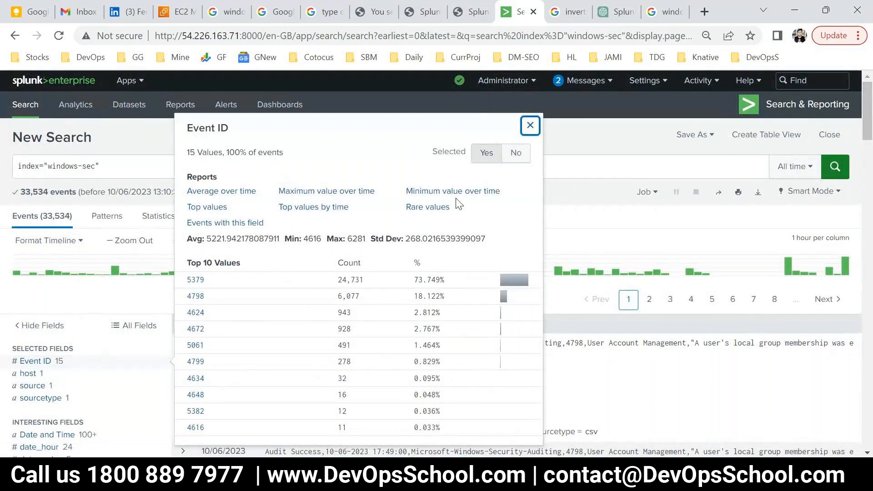
{"action": "left_click", "coordinate": [294, 207]}
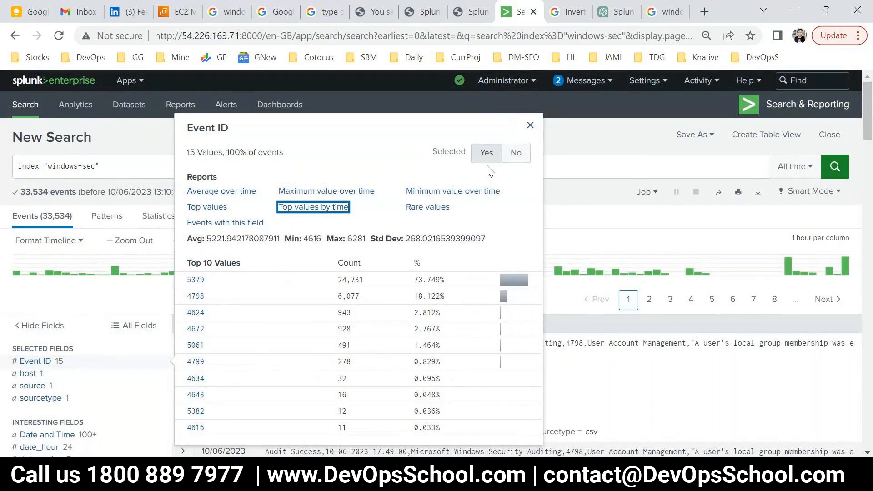
{"action": "scroll", "coordinate": [453, 322], "scroll_direction": "down", "scroll_amount": 5}
{"action": "scroll", "coordinate": [446, 319], "scroll_direction": "up", "scroll_amount": 5}
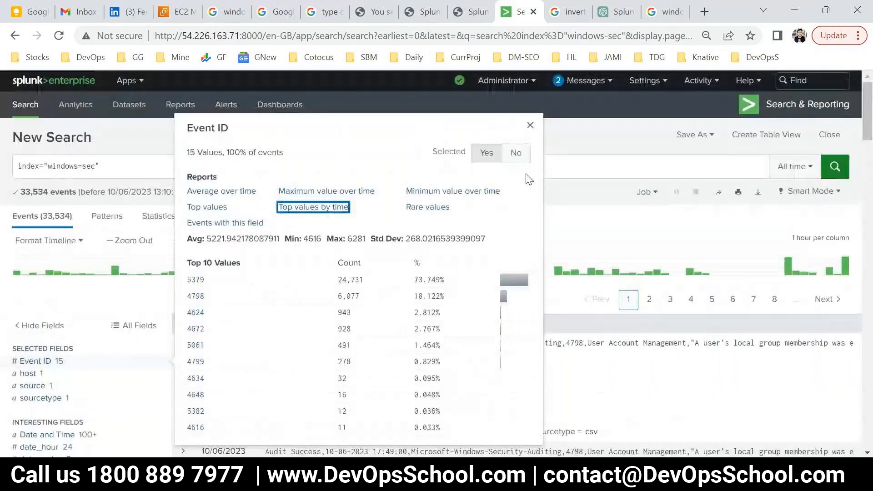
{"action": "left_click", "coordinate": [534, 122]}
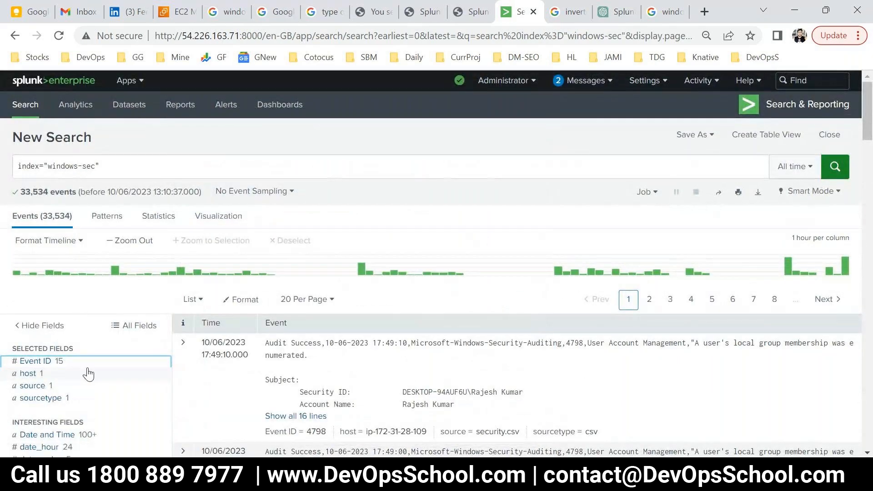
{"action": "left_click", "coordinate": [36, 361]}
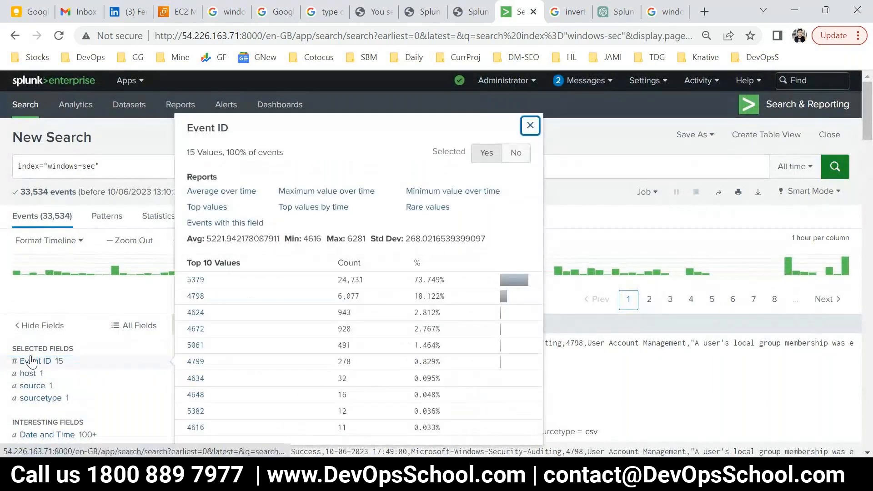
Chart the Event ID field's average over time, then strip the timechart command from the query and rerun it.
{"action": "left_click", "coordinate": [217, 197]}
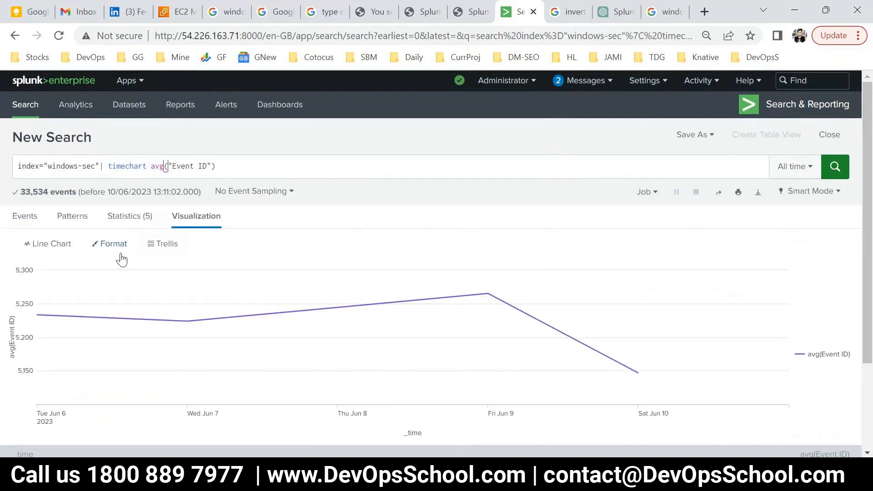
{"action": "left_click_drag", "start_coordinate": [110, 166], "coordinate": [801, 176]}
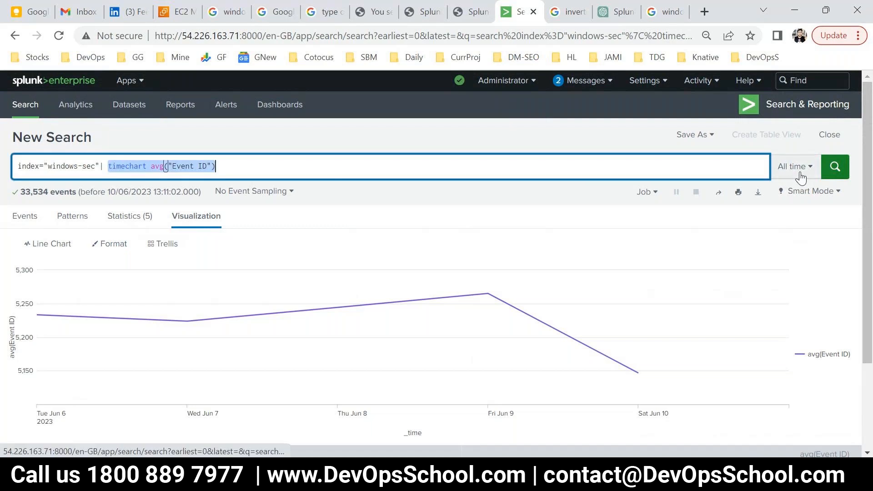
{"action": "key", "text": "BackSpace"}
{"action": "key", "text": "Return"}
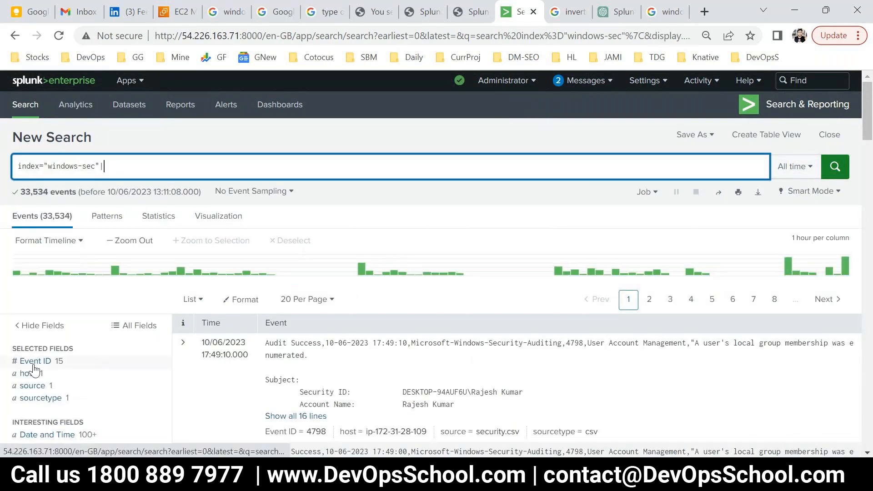
Copy the field name from the Event ID summary, replace the trailing pipe with the filter Event ID="4616", and run the search.
{"action": "left_click", "coordinate": [90, 364]}
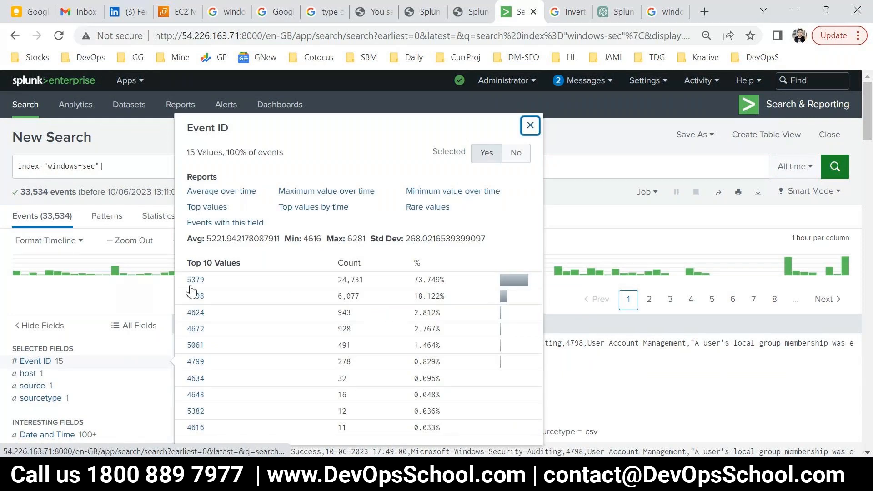
{"action": "left_click_drag", "start_coordinate": [187, 127], "coordinate": [231, 130]}
{"action": "key", "text": "ctrl+c"}
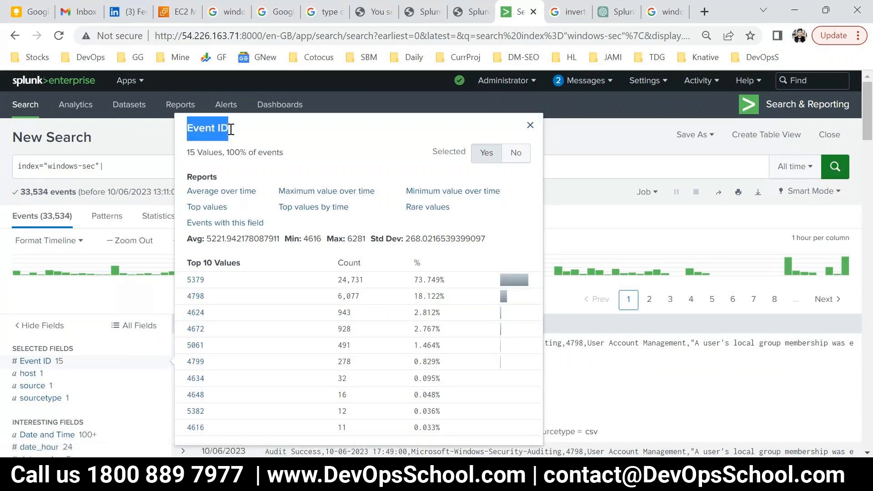
{"action": "left_click", "coordinate": [124, 167]}
{"action": "key", "text": "BackSpace"}
{"action": "key", "text": "BackSpace"}
{"action": "type", "text": "\""}
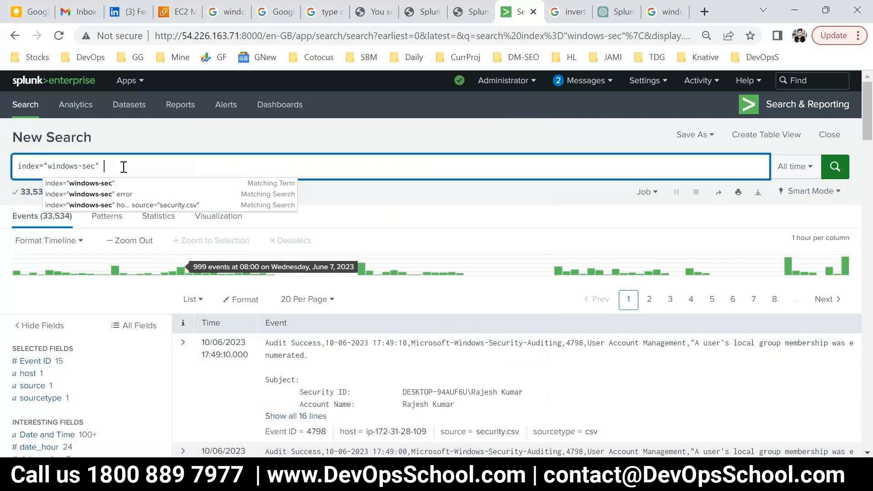
{"action": "key", "text": "ctrl+v"}
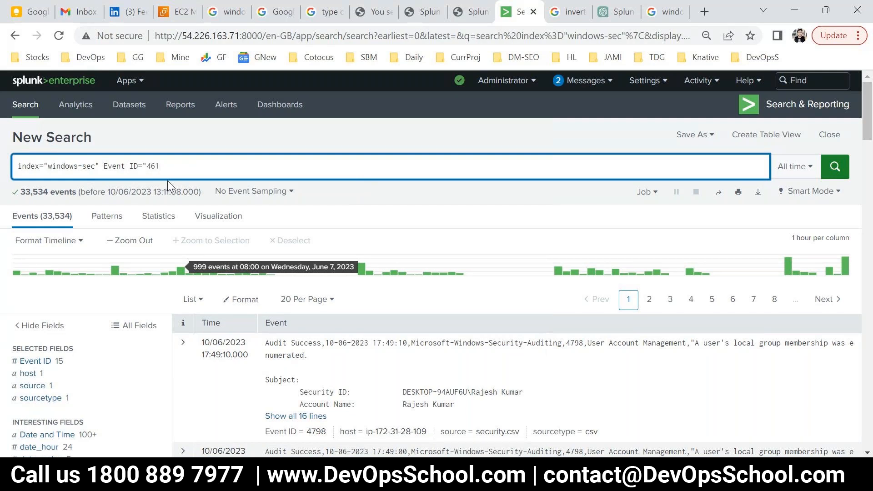
{"action": "key", "text": "Return"}
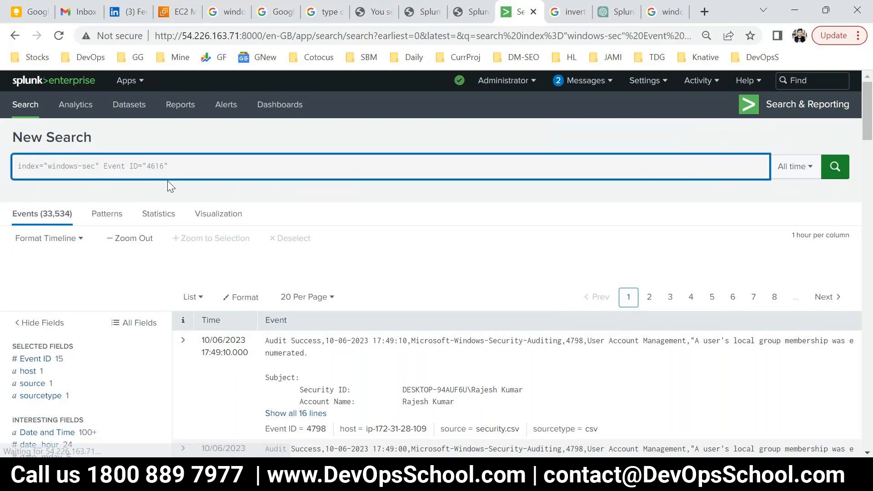
Remove the unquoted Event ID filter so the query is only index="windows-sec", and run it.
{"action": "left_click_drag", "start_coordinate": [164, 164], "coordinate": [109, 158]}
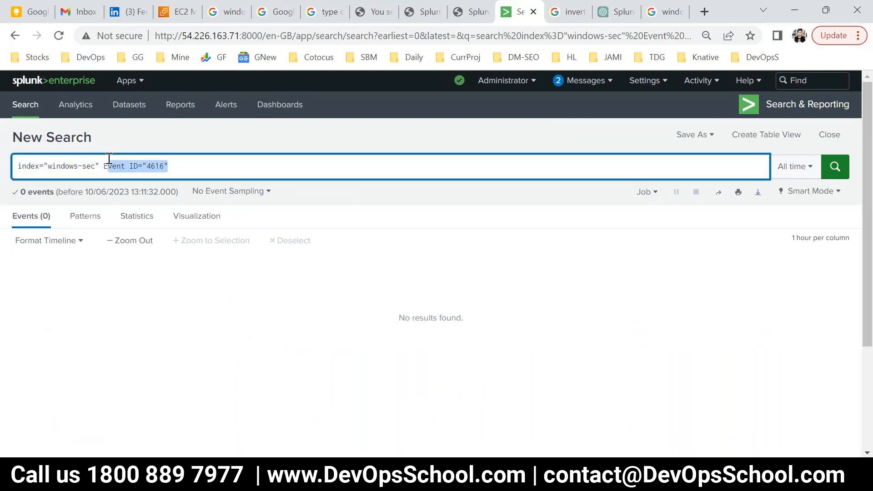
{"action": "key", "text": "BackSpace"}
{"action": "key", "text": "BackSpace"}
{"action": "key", "text": "Return"}
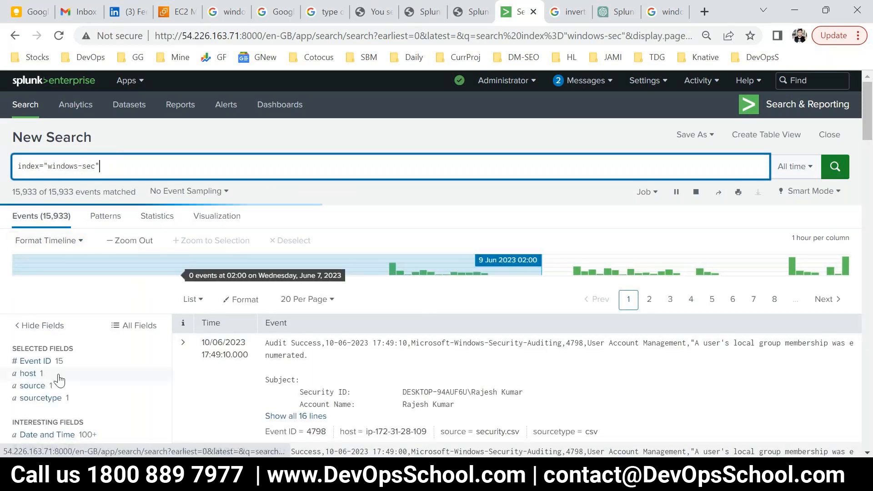
Use the Event ID field's summary to show the events with this field, so Splunk adds "Event ID"="*" to the query.
{"action": "left_click", "coordinate": [35, 361]}
{"action": "left_click", "coordinate": [34, 359]}
{"action": "right_click", "coordinate": [34, 359]}
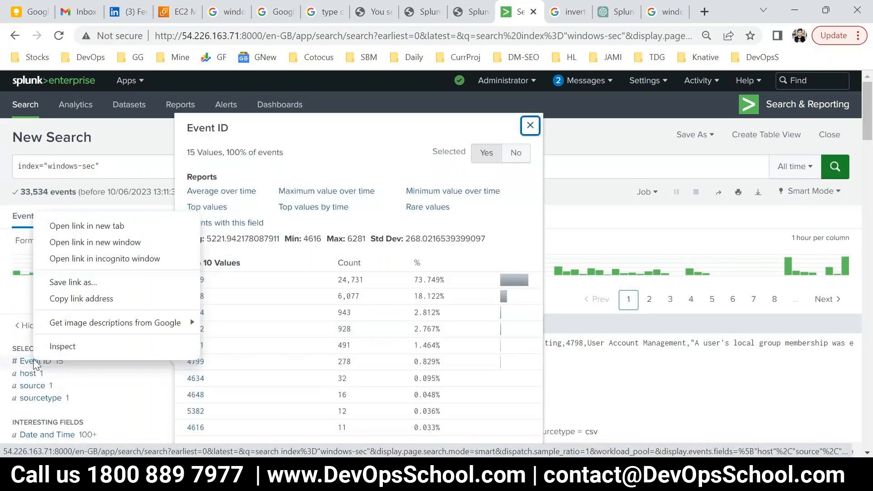
{"action": "left_click", "coordinate": [17, 362]}
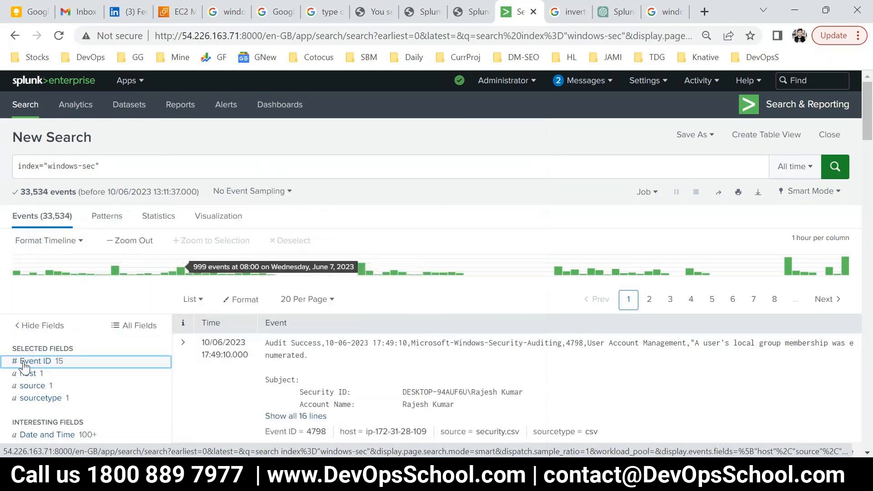
{"action": "left_click", "coordinate": [18, 362]}
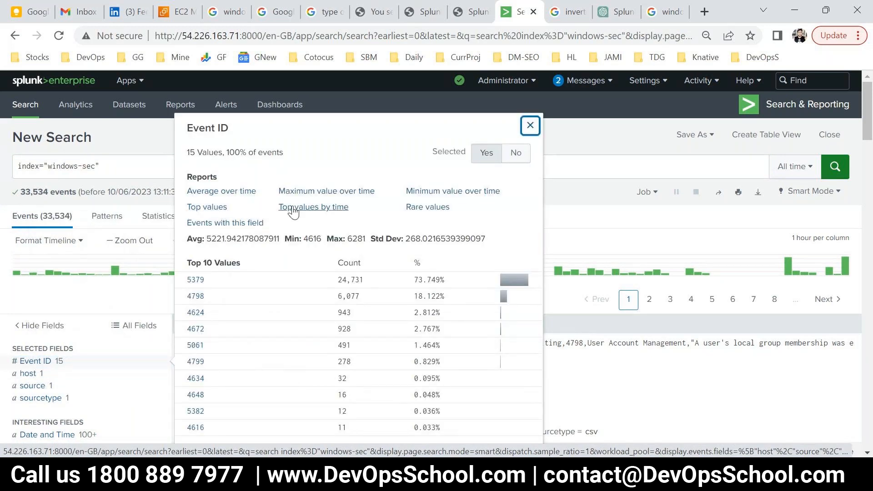
{"action": "left_click", "coordinate": [210, 224]}
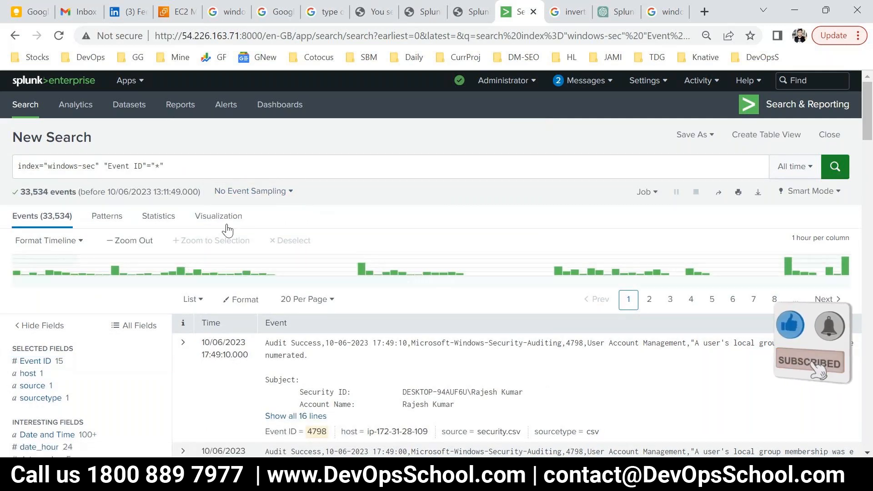
Copy the generated query into a new Notepad document and examine the quotation marks around the Event ID field name.
{"action": "triple_click", "coordinate": [205, 165]}
{"action": "key", "text": "ctrl+c"}
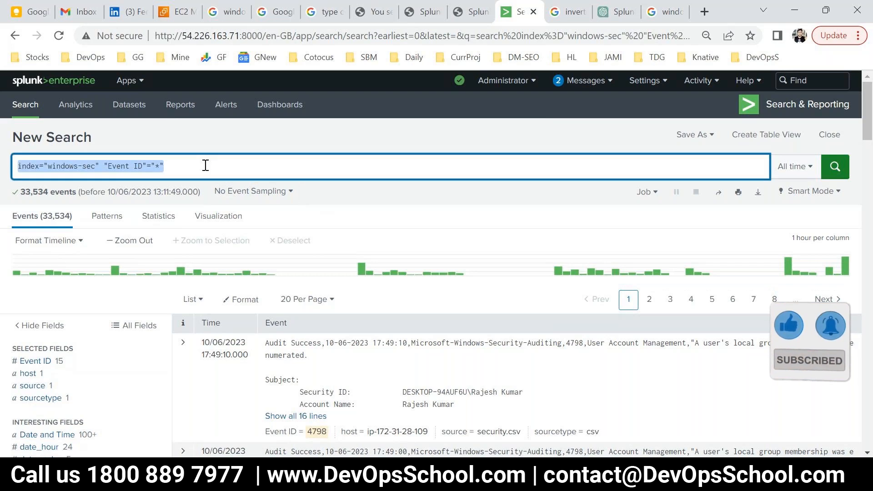
{"action": "key", "text": "super+r"}
{"action": "type", "text": "notepad"}
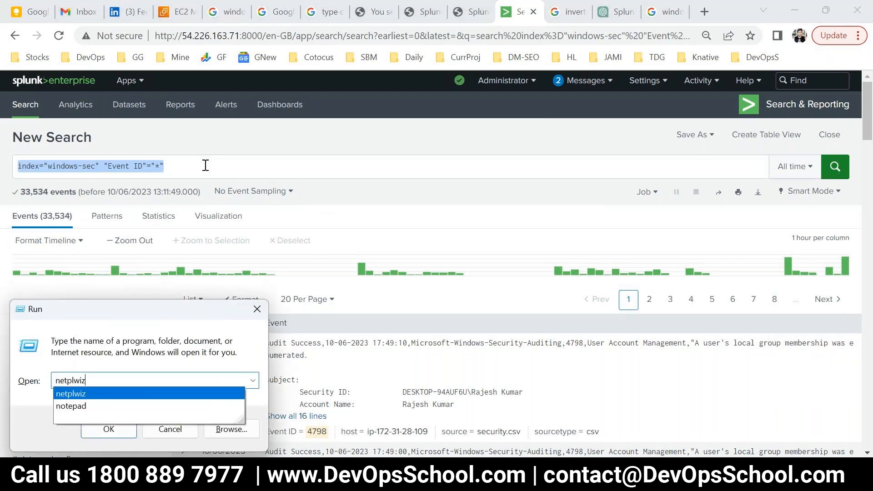
{"action": "key", "text": "Return"}
{"action": "key", "text": "ctrl+v"}
{"action": "left_click", "coordinate": [239, 93]}
{"action": "left_click_drag", "start_coordinate": [188, 94], "coordinate": [194, 94]}
{"action": "left_click_drag", "start_coordinate": [252, 94], "coordinate": [259, 94]}
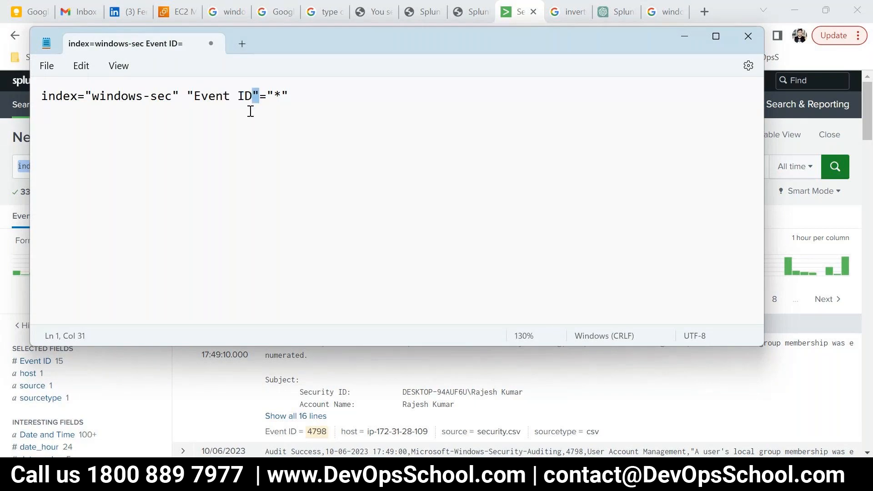
Check the wrong-password event ID in the Google results, then replace the * in the Splunk filter with 4625 and run the search.
{"action": "key", "text": "alt+Tab"}
{"action": "left_click", "coordinate": [165, 166]}
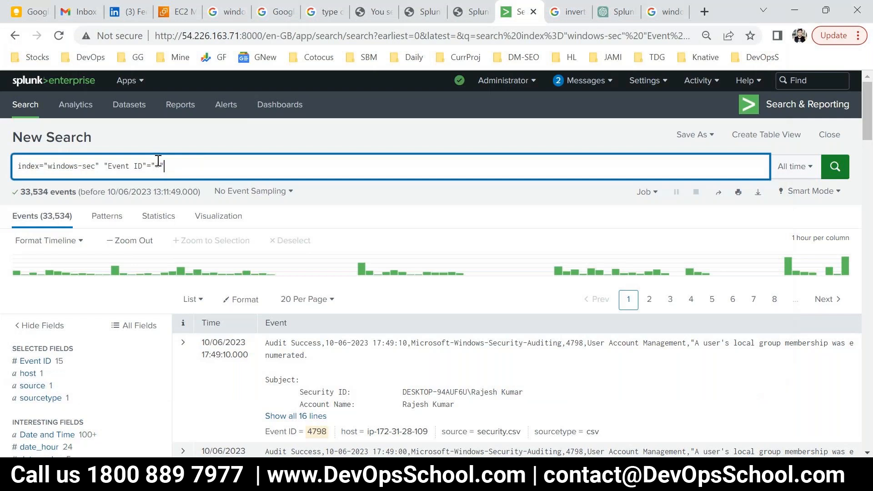
{"action": "left_click", "coordinate": [668, 11]}
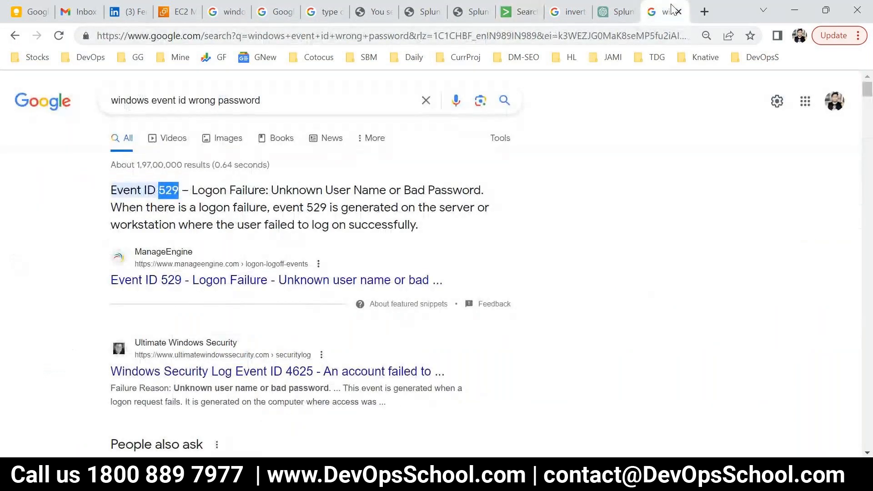
{"action": "left_click", "coordinate": [519, 11]}
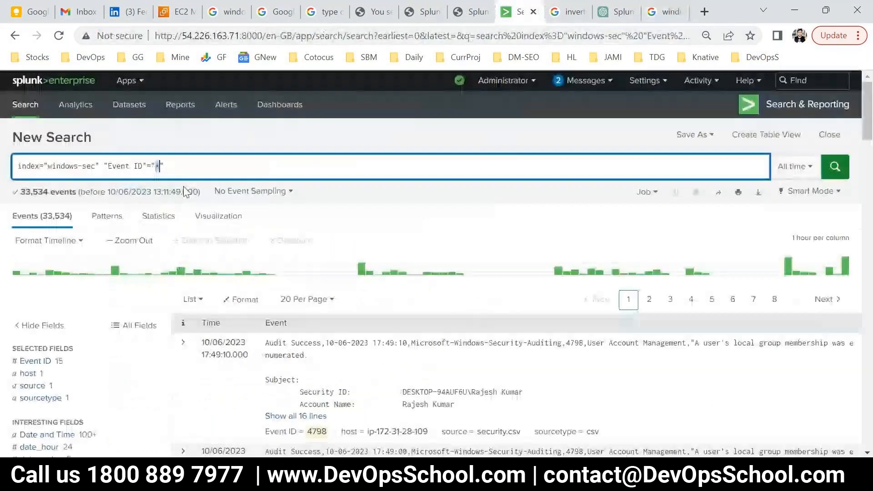
{"action": "left_click", "coordinate": [161, 167]}
{"action": "key", "text": "BackSpace"}
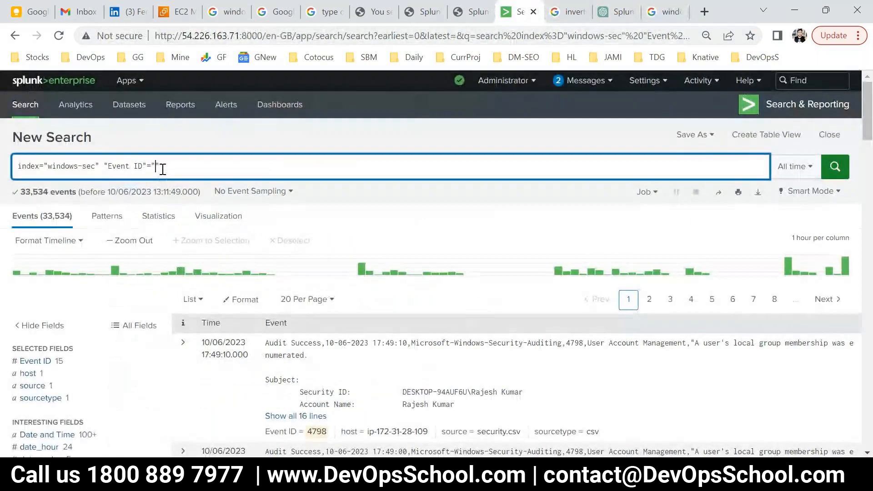
{"action": "type", "text": "462"}
{"action": "type", "text": "5"}
{"action": "key", "text": "Return"}
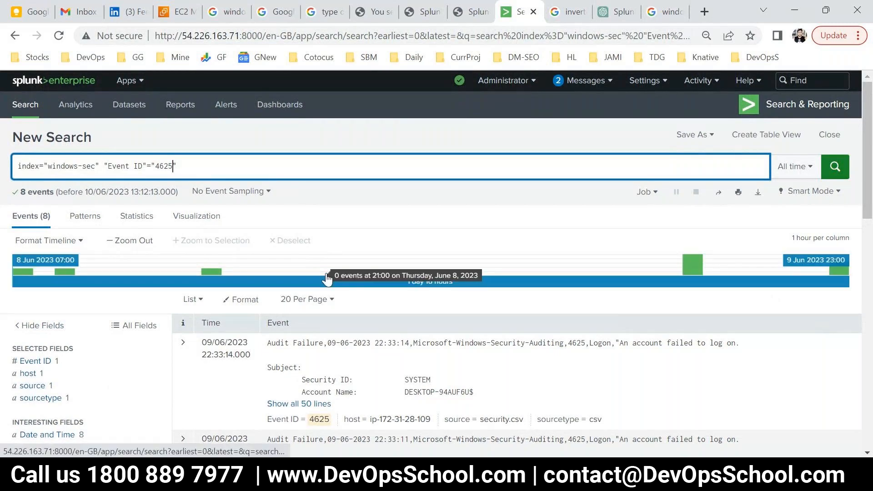
Look through the matching logon failure events, then append | table without any field names to the query and run it.
{"action": "scroll", "coordinate": [387, 371], "scroll_direction": "down", "scroll_amount": 3}
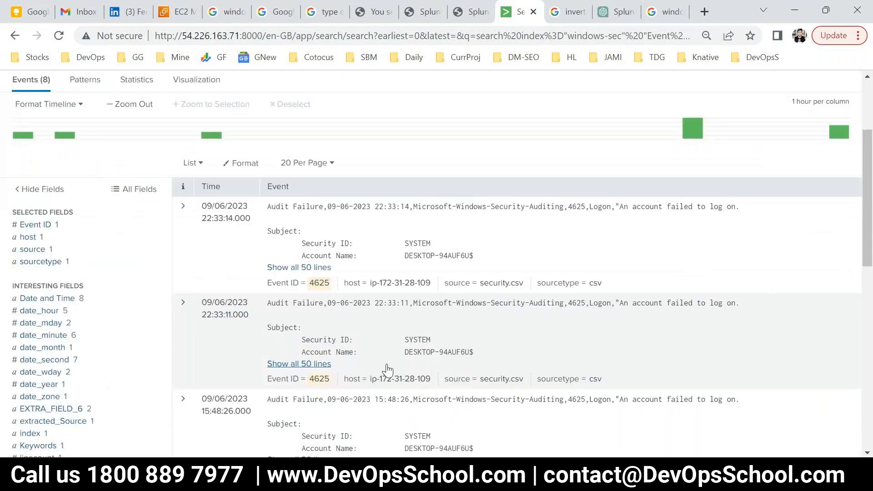
{"action": "scroll", "coordinate": [387, 371], "scroll_direction": "down", "scroll_amount": 4}
{"action": "type", "text": "|"}
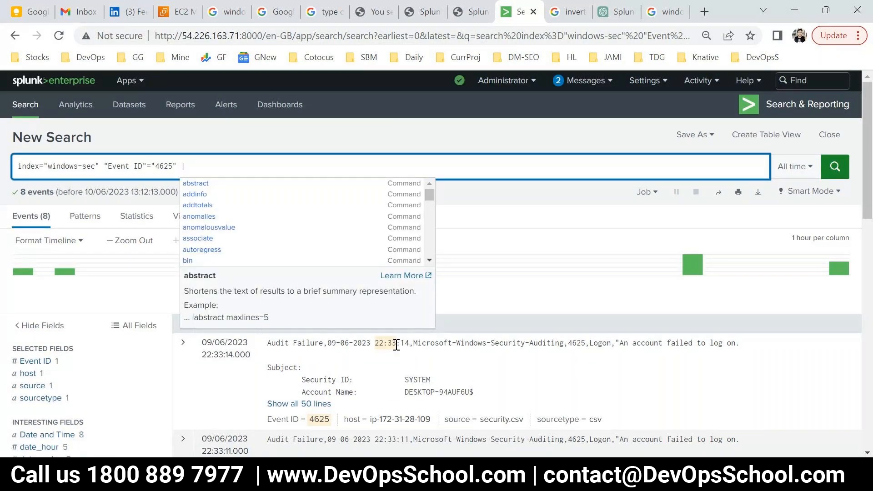
{"action": "type", "text": " table"}
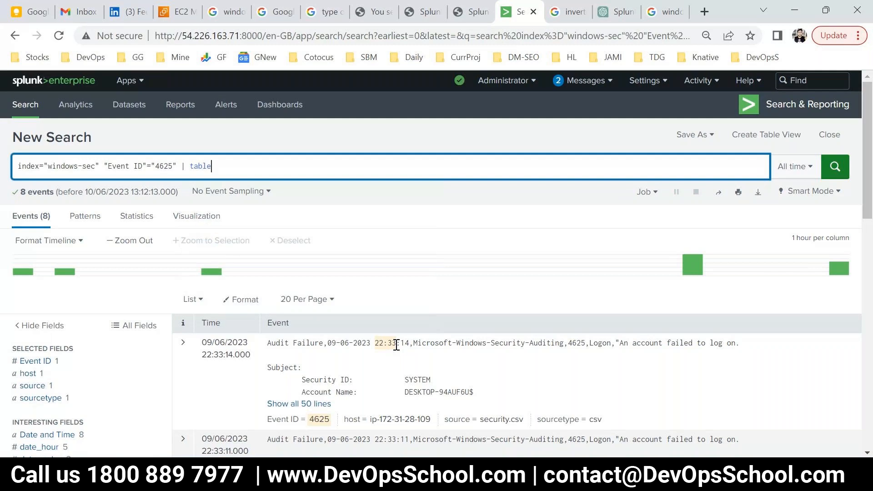
{"action": "key", "text": "Return"}
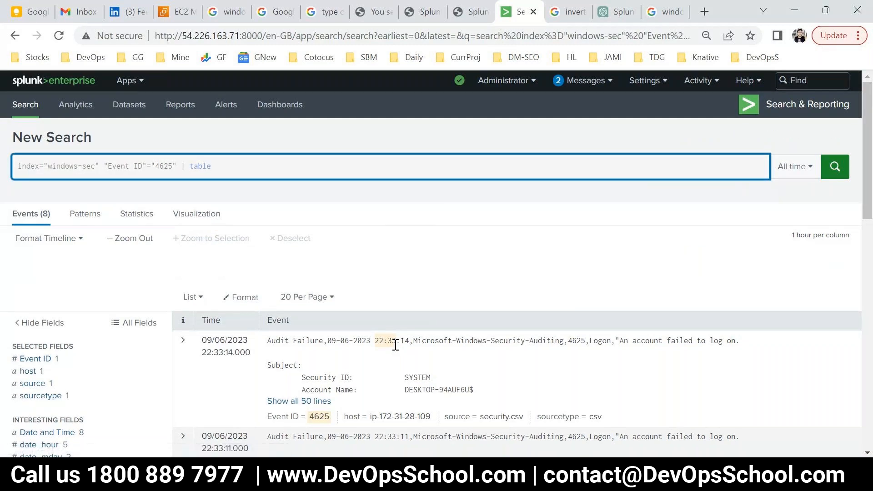
Remove the piped table command so the query ends at "Event ID"="4625", and rerun the search.
{"action": "key", "text": "BackSpace"}
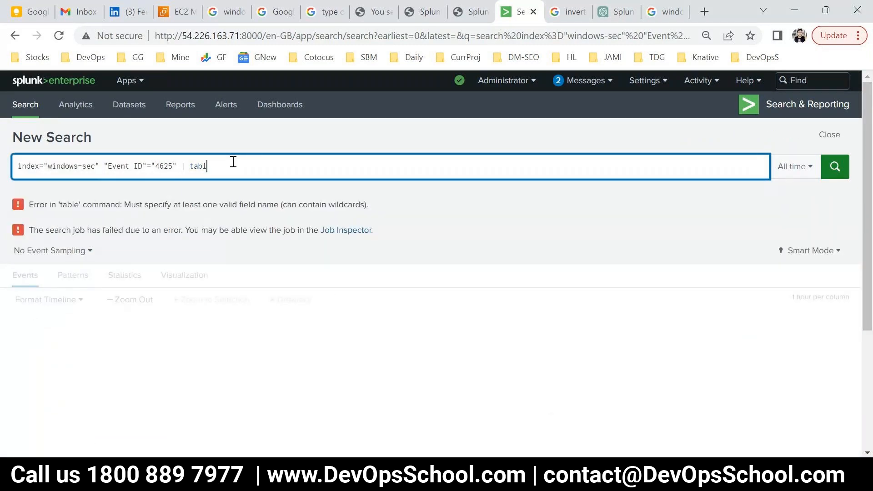
{"action": "key", "text": "BackSpace"}
{"action": "key", "text": "BackSpace"}
{"action": "key", "text": "BackSpace"}
{"action": "key", "text": "BackSpace"}
{"action": "key", "text": "BackSpace"}
{"action": "key", "text": "BackSpace"}
{"action": "key", "text": "BackSpace"}
{"action": "key", "text": "Return"}
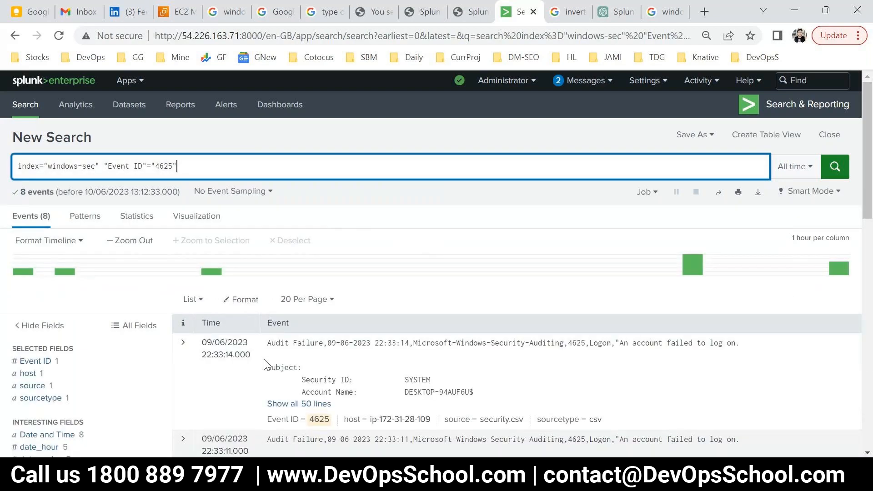
Review the fields of the failed logon events and append a pipe after the "Event ID"="4625" filter.
{"action": "scroll", "coordinate": [266, 363], "scroll_direction": "down", "scroll_amount": 5}
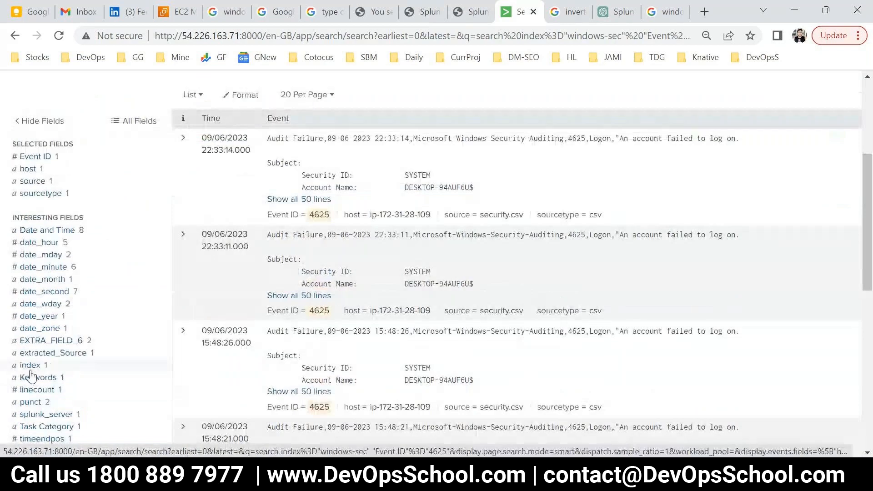
{"action": "scroll", "coordinate": [69, 397], "scroll_direction": "up", "scroll_amount": 5}
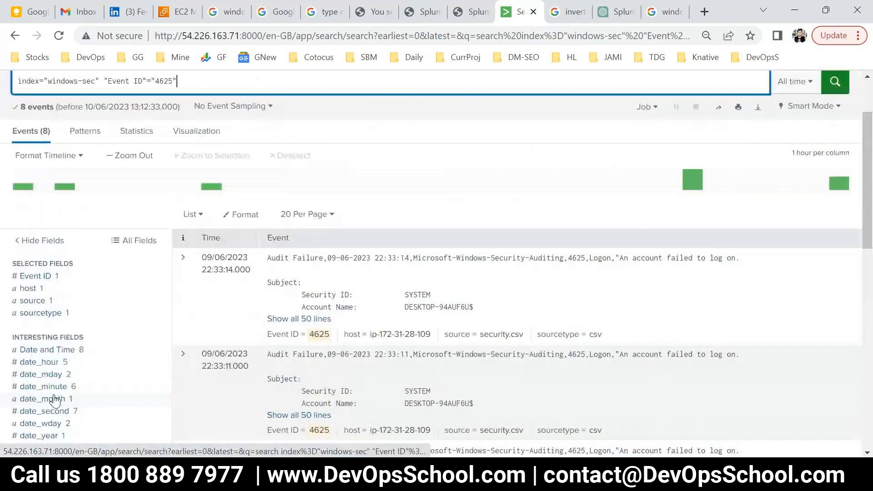
{"action": "mouse_move", "coordinate": [533, 482]}
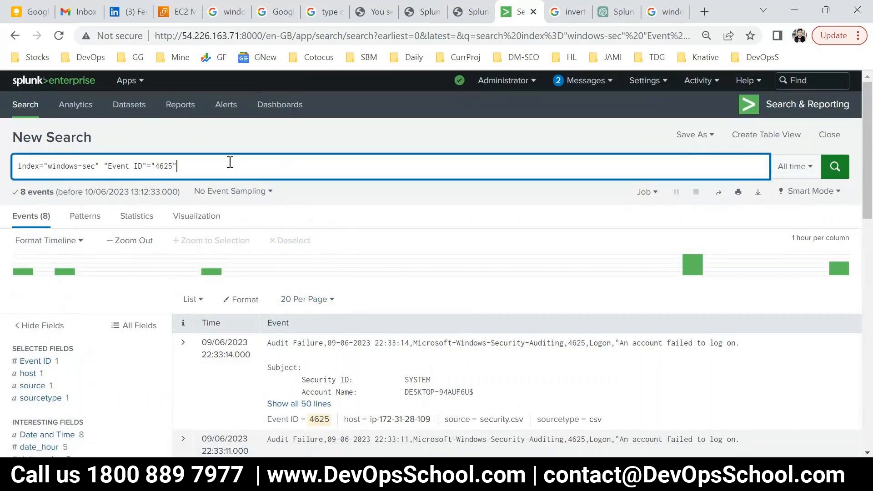
{"action": "type", "text": "|"}
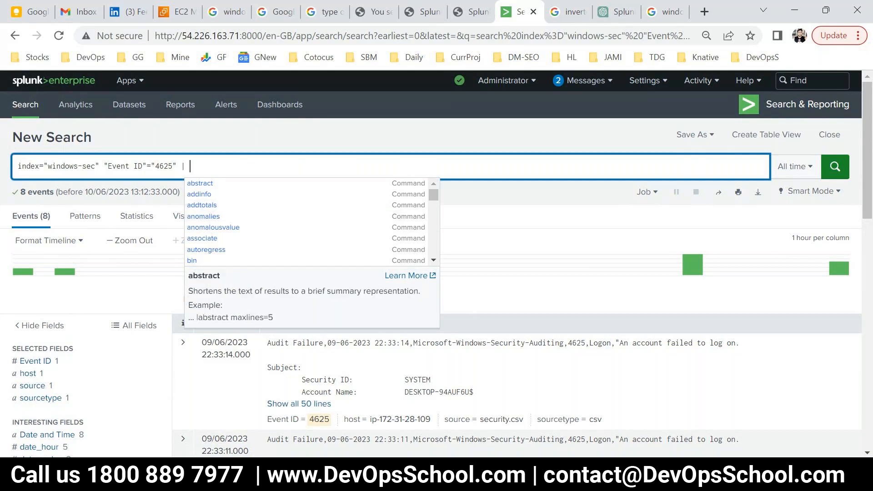
Switch to the presentation and view the slides on Splunk search syntax and how piped commands build intermediate results tables.
{"action": "left_click", "coordinate": [413, 476]}
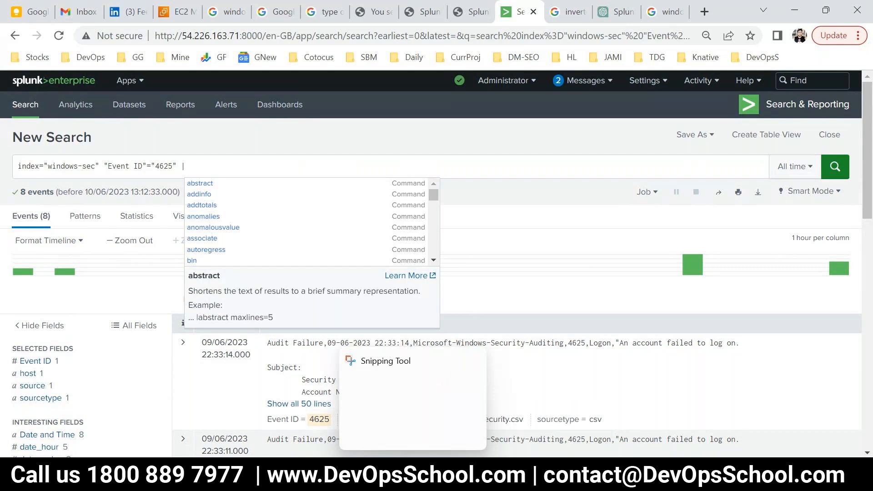
{"action": "mouse_move", "coordinate": [381, 476]}
{"action": "left_click", "coordinate": [452, 429]}
{"action": "left_click", "coordinate": [719, 452]}
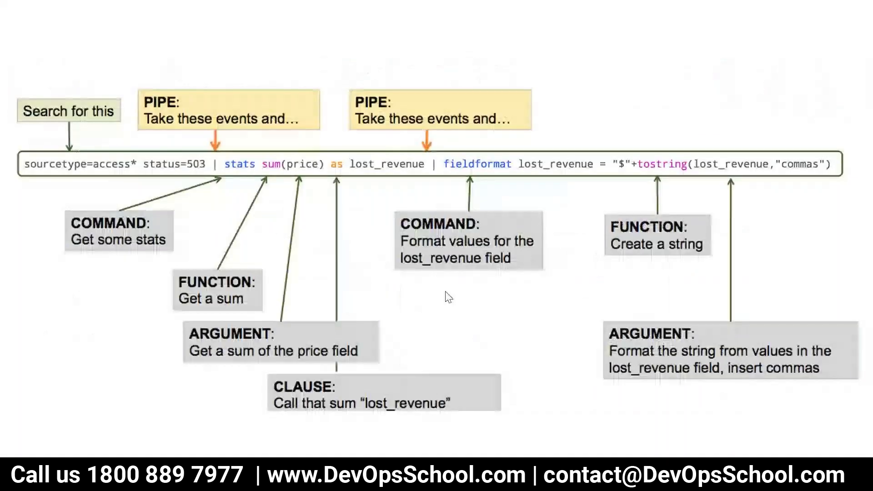
{"action": "left_click", "coordinate": [388, 230]}
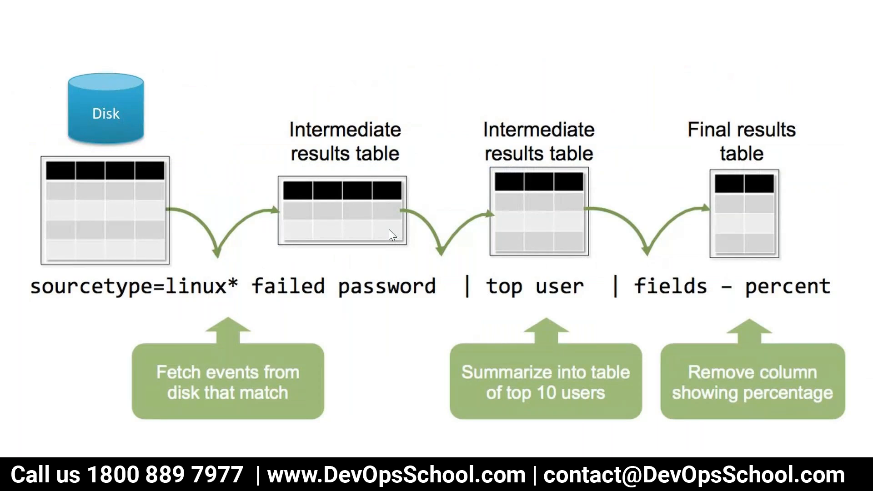